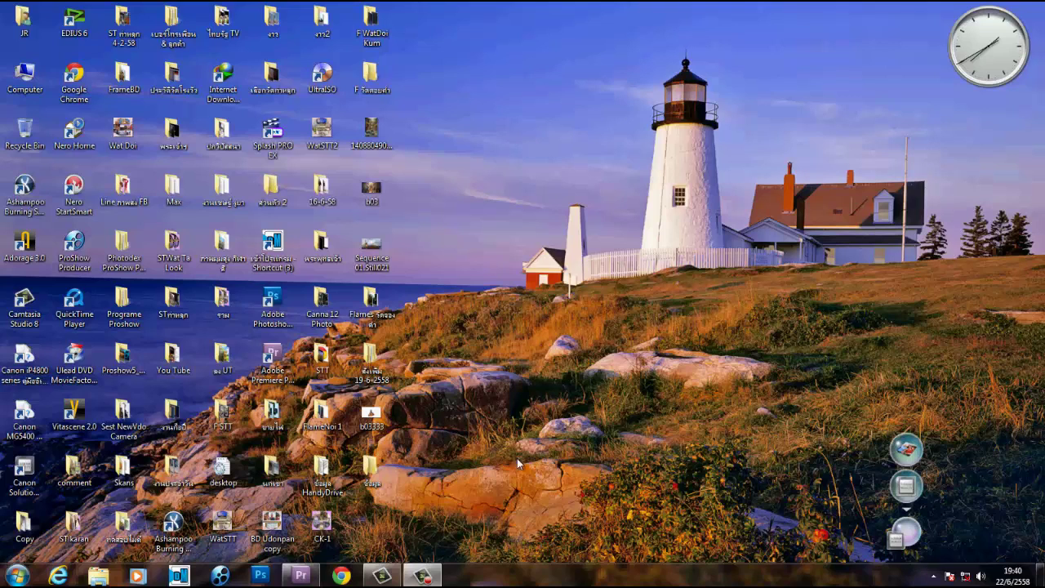
- Restore the Premiere Pro window showing the DK58 project from the taskbar
mouse_move(425, 581)
left_click(299, 577)
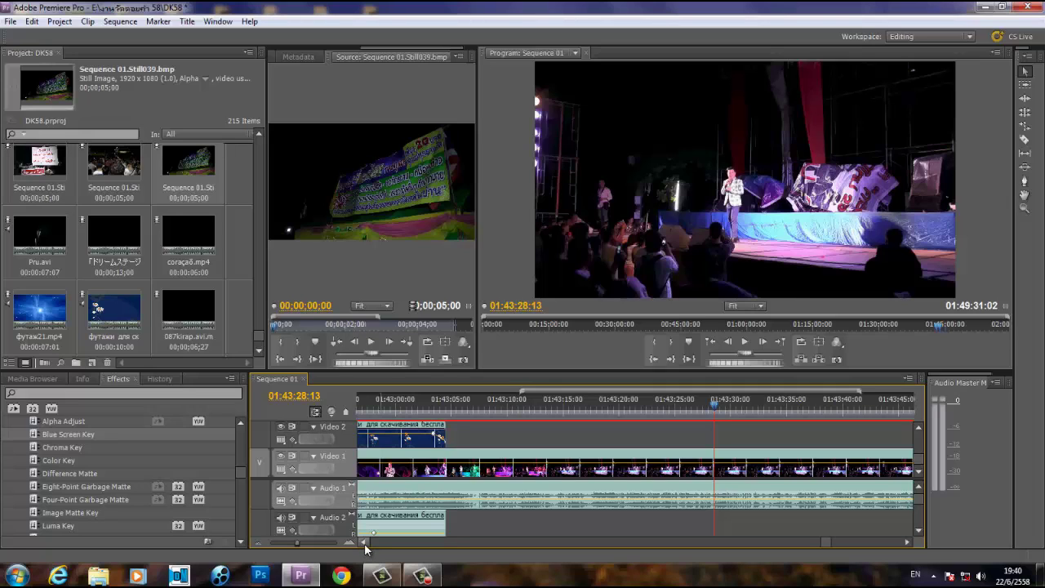
- Play Sequence 01 from 01:40:21 to preview the coração8 heart overlay on Video 2
left_click(365, 543)
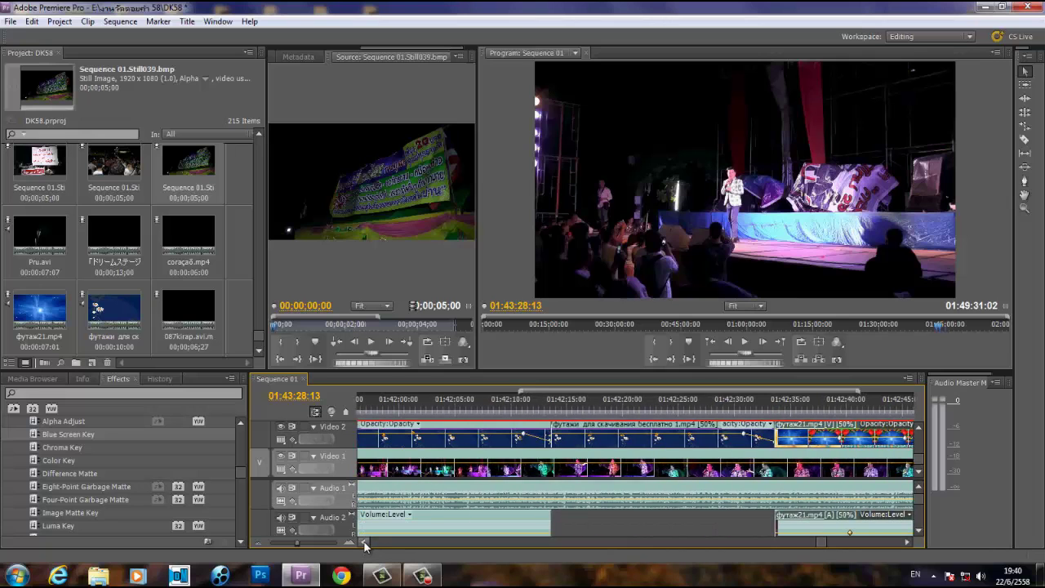
left_click(365, 543)
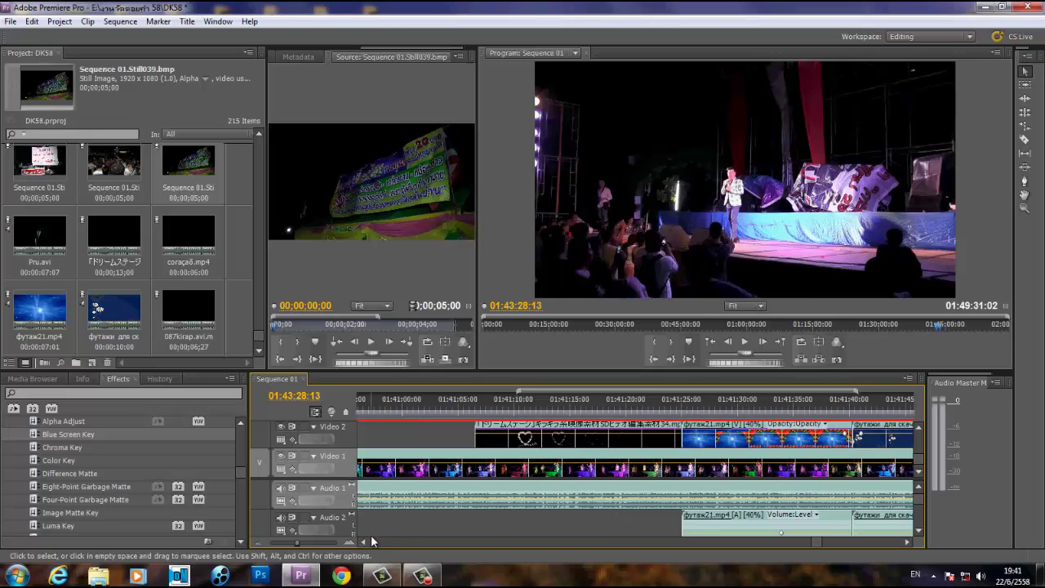
left_click(365, 543)
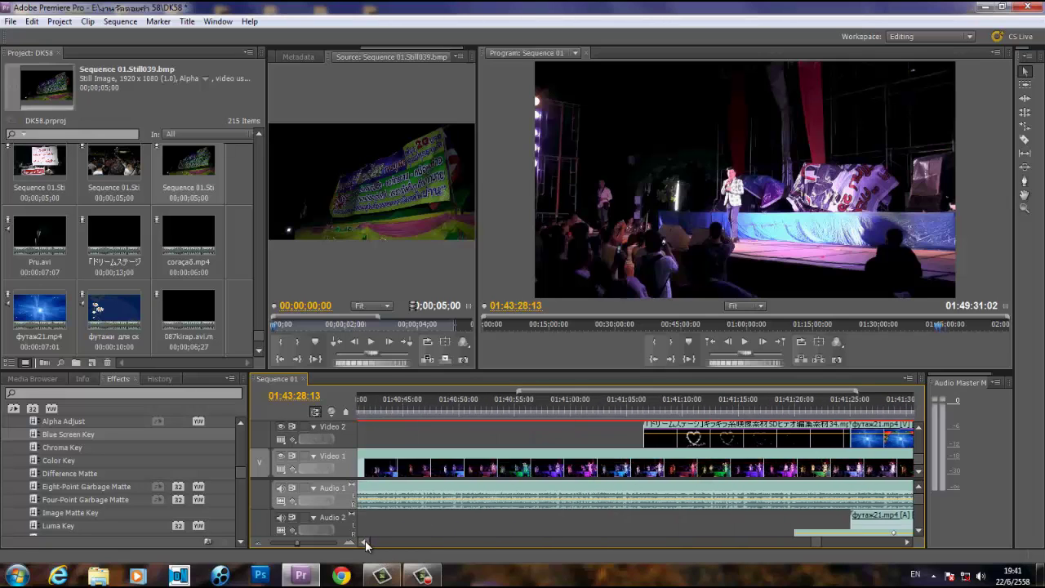
left_click(818, 399)
key("space")
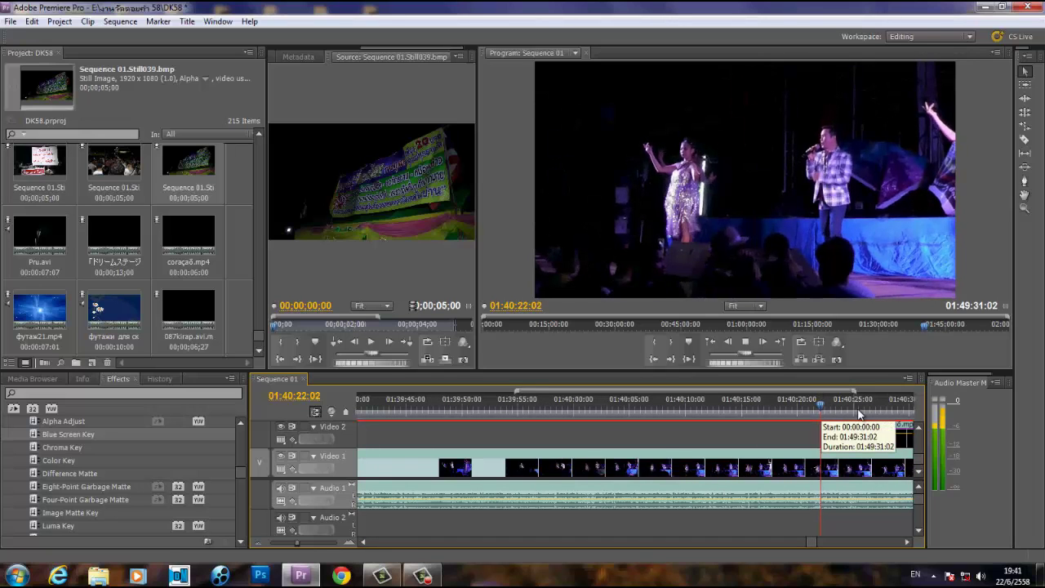
left_click(905, 539)
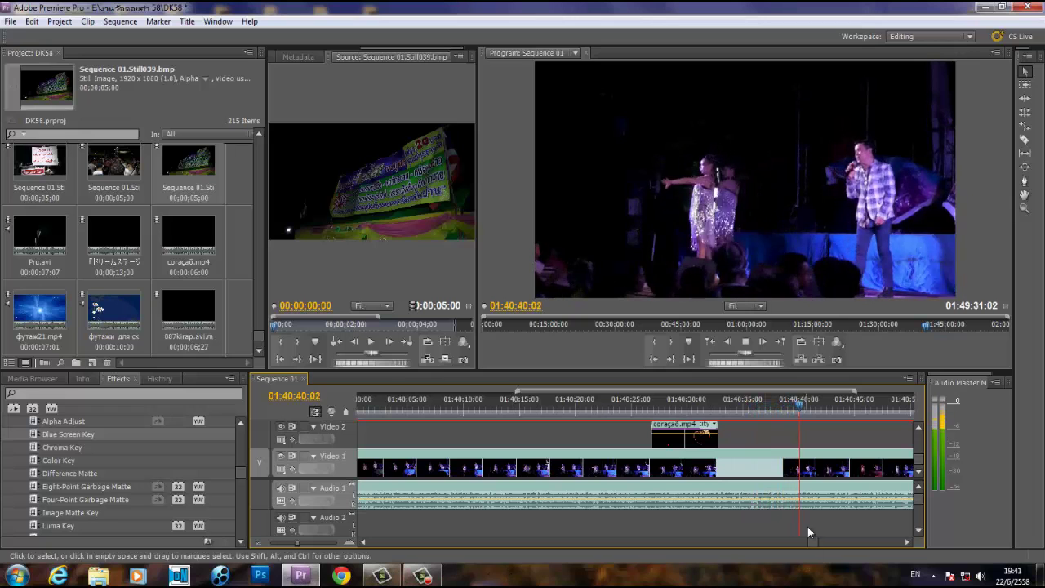
- Replay the sequence from 01:41:04:00 and stop it at 01:41:56:23
left_click(745, 343)
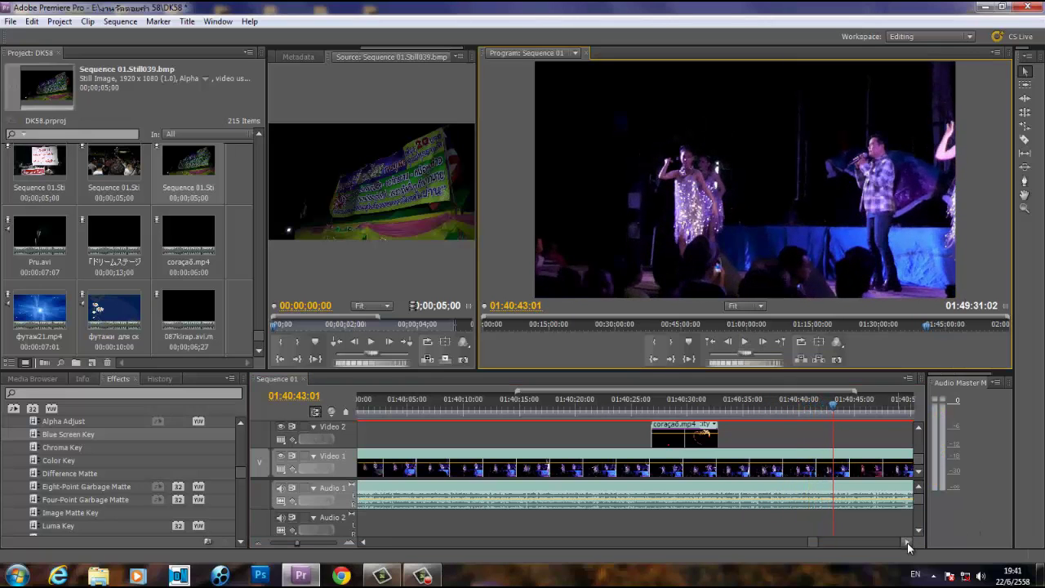
left_click(907, 542)
left_click(678, 400)
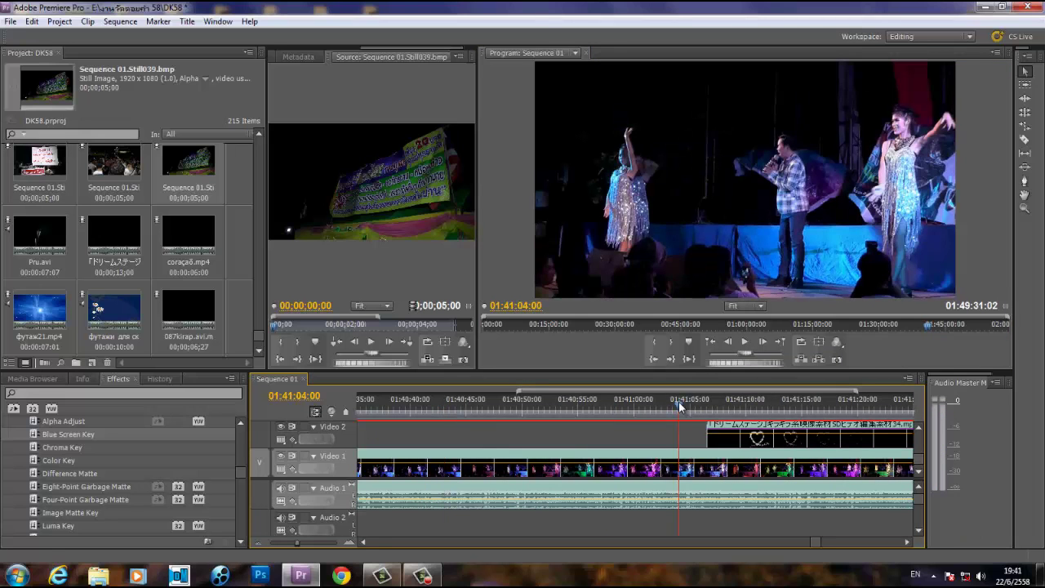
left_click(744, 343)
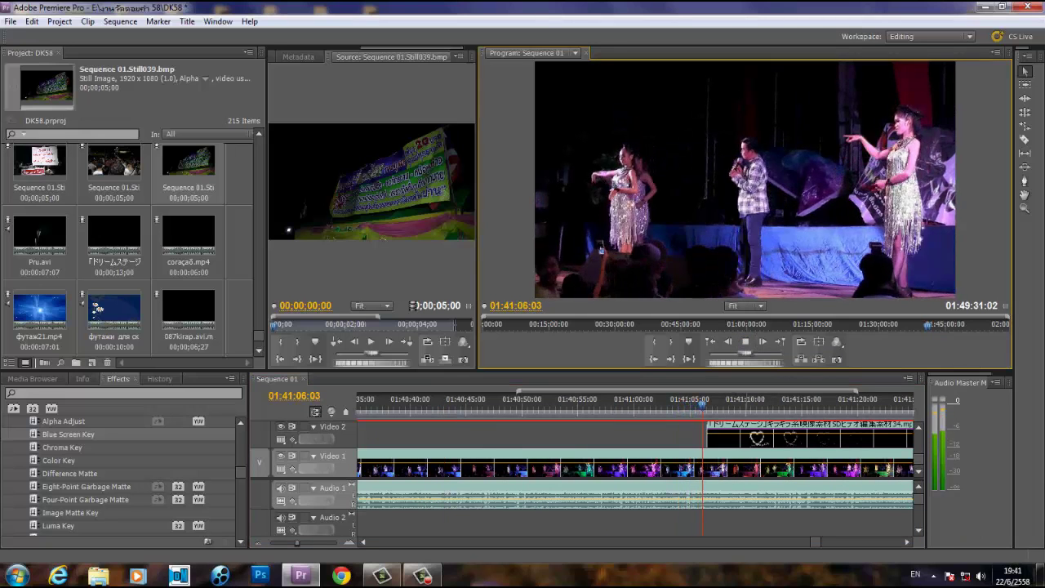
mouse_move(1038, 575)
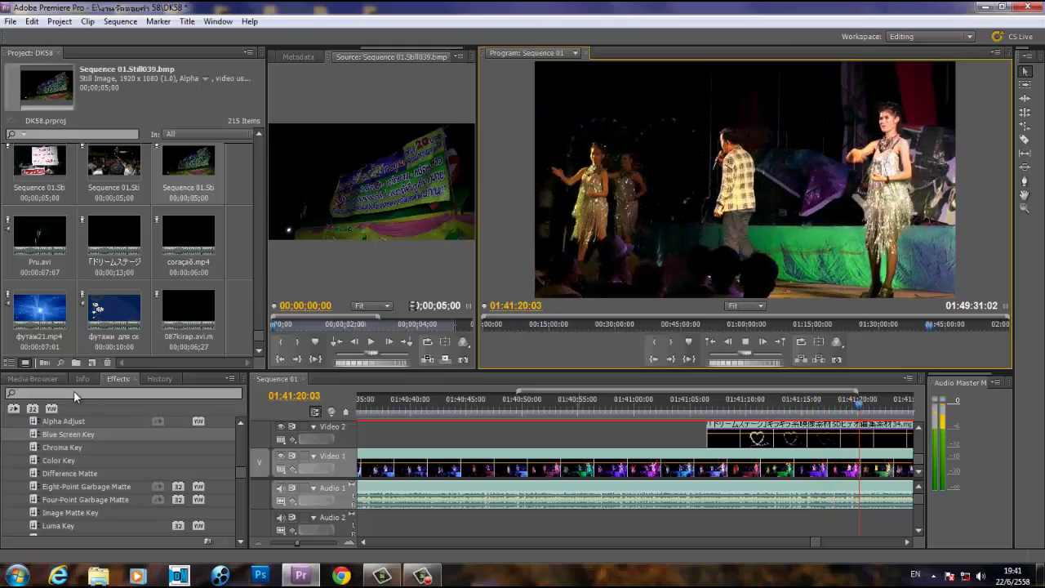
left_click(909, 537)
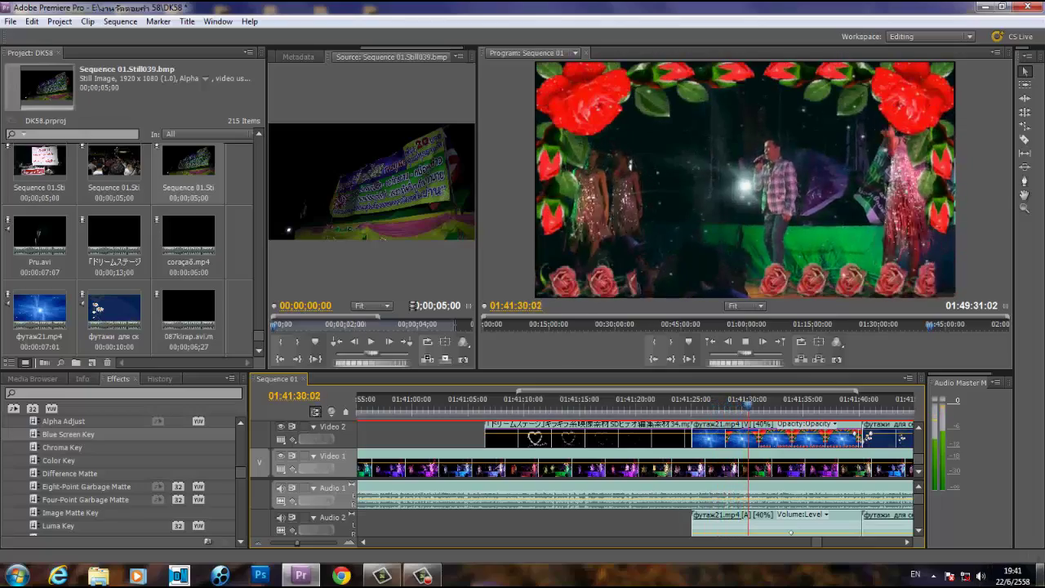
left_click(1040, 577)
left_click(1040, 577)
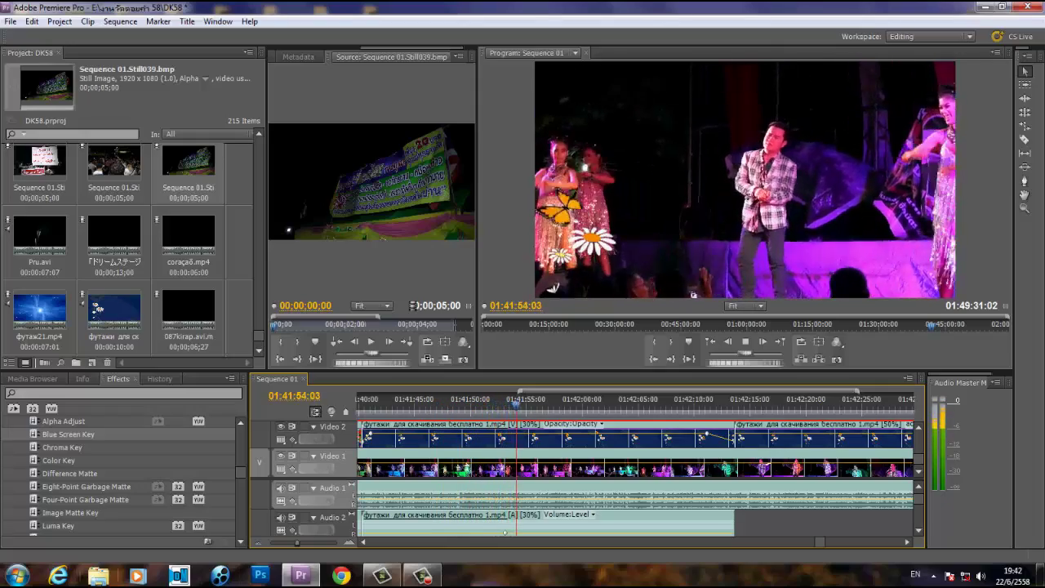
left_click(745, 343)
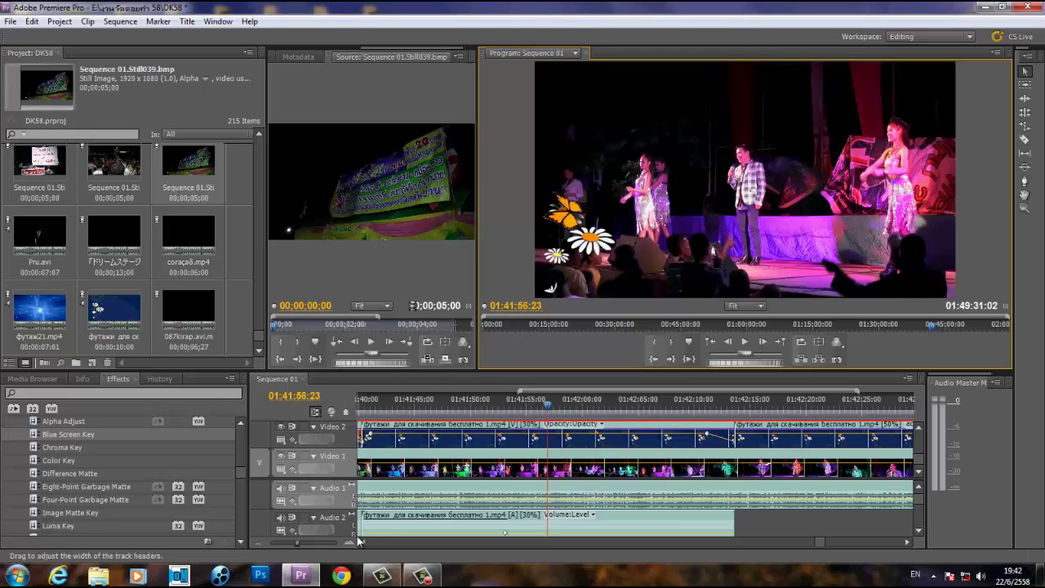
- Delete every overlay clip on Video 2 along with its linked audio on Audio 2
left_click(364, 543)
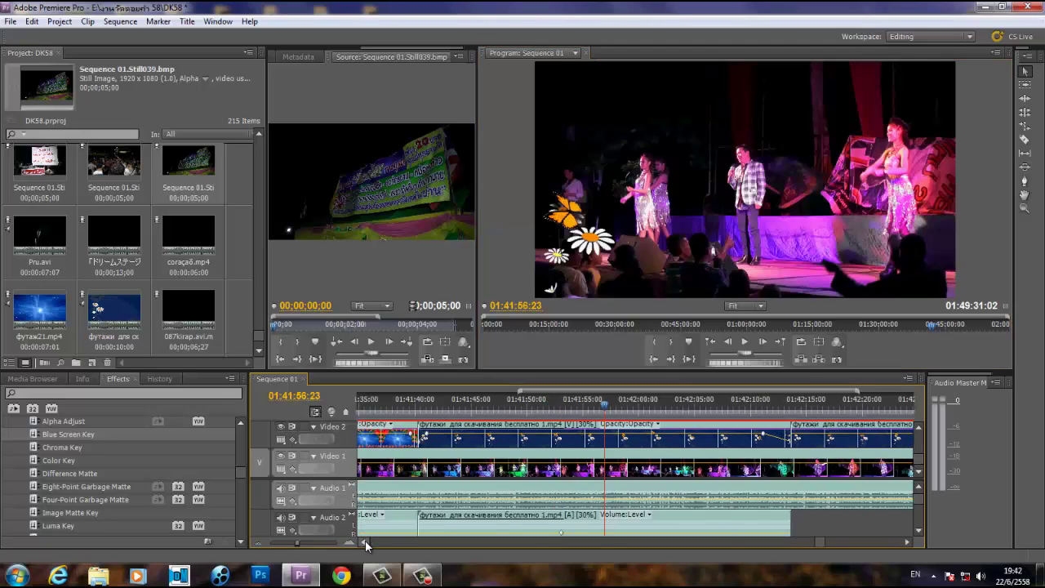
left_click(364, 543)
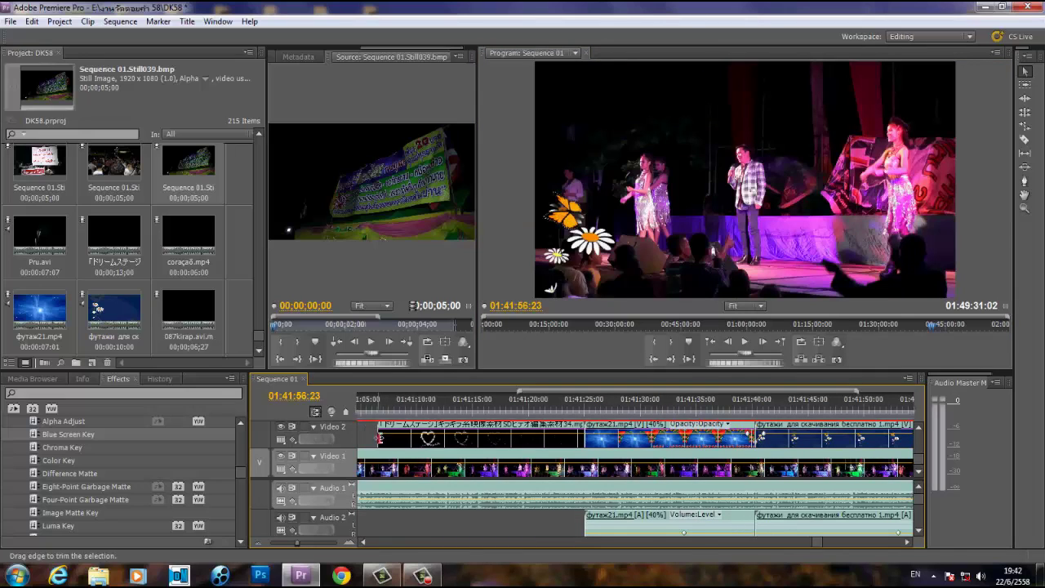
left_click_drag(371, 414, 711, 424)
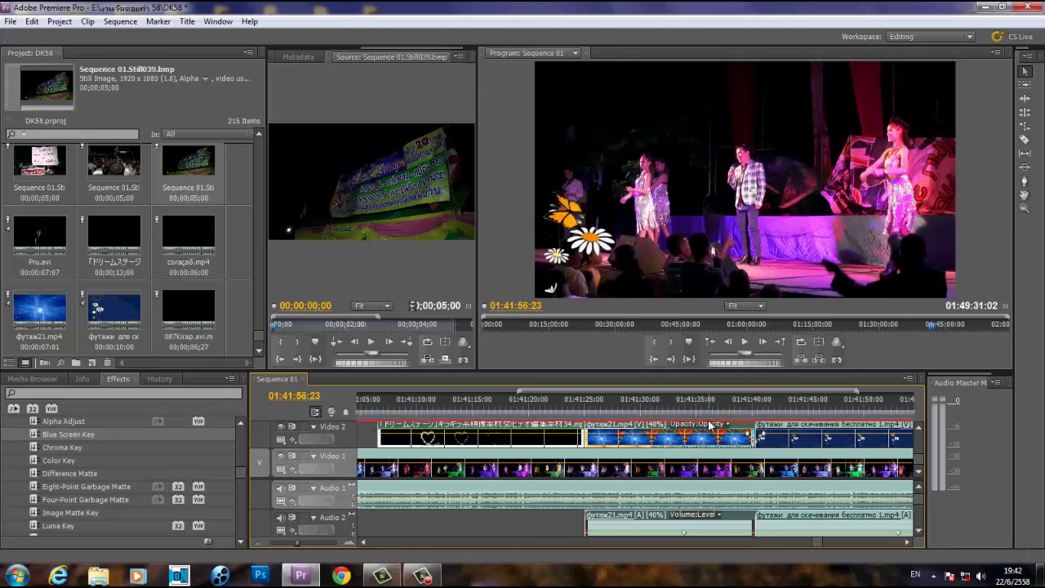
key("Delete")
double_click(818, 429)
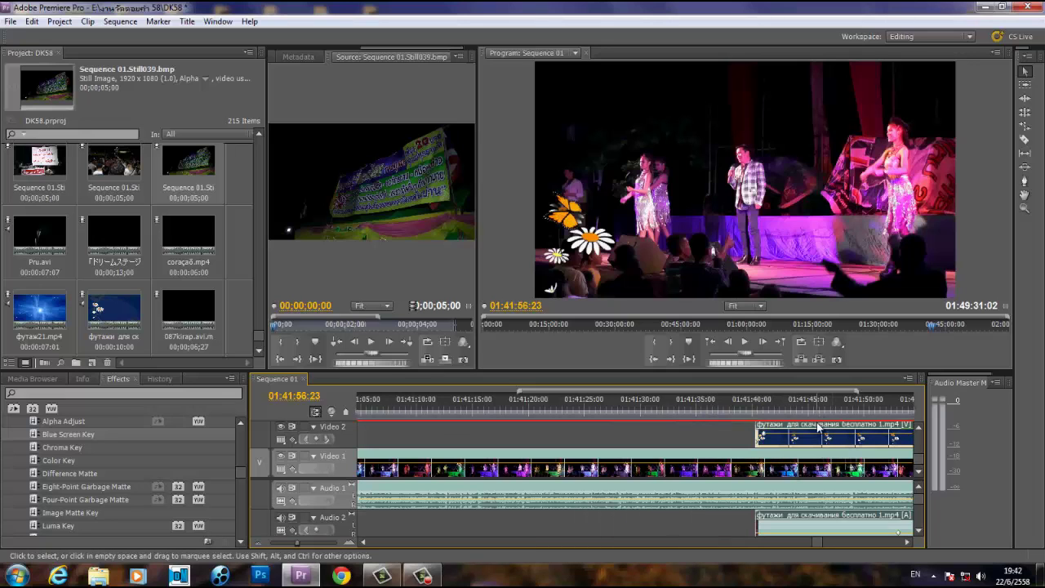
key("Delete")
left_click(904, 542)
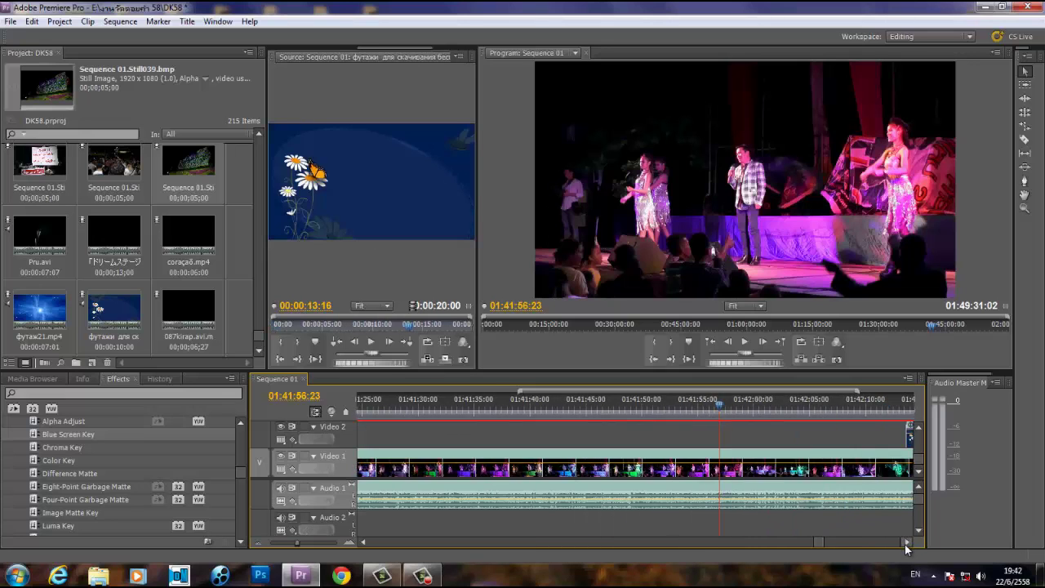
left_click_drag(594, 426, 906, 522)
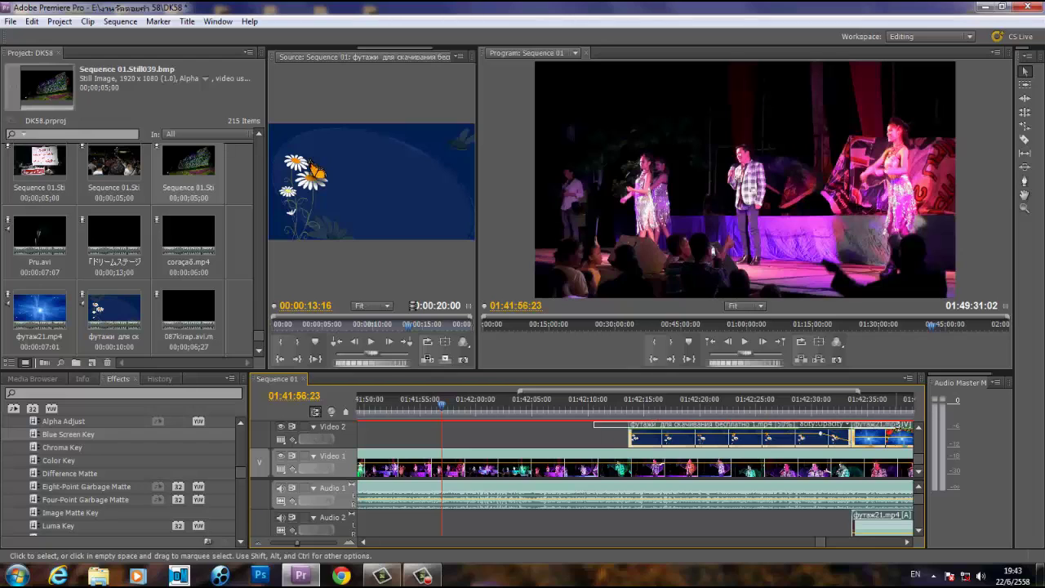
key("Delete")
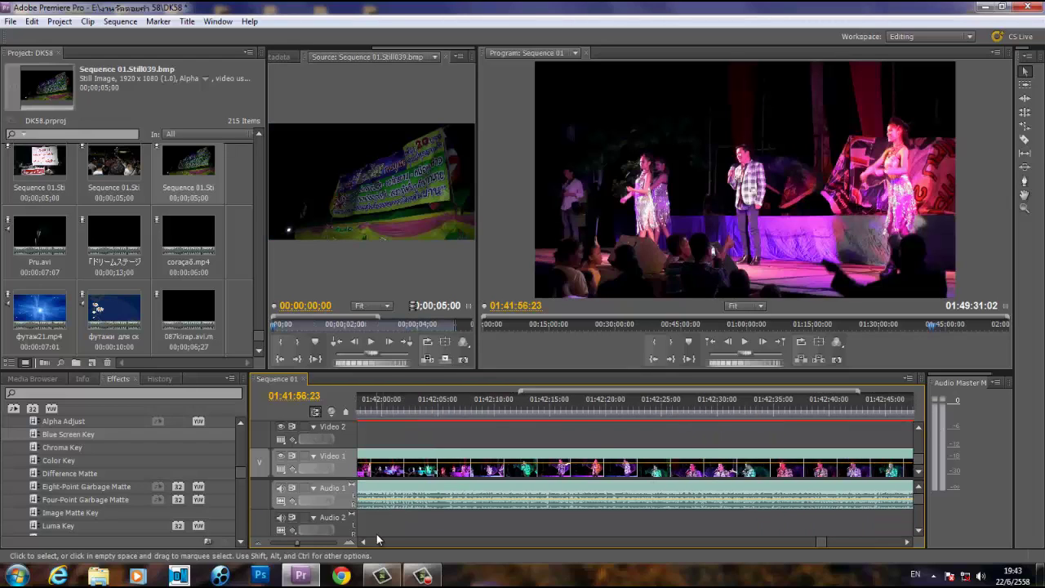
- Play back from 01:41:28:09 to confirm only the stage footage remains
left_click(363, 542)
left_click_drag(501, 408, 478, 408)
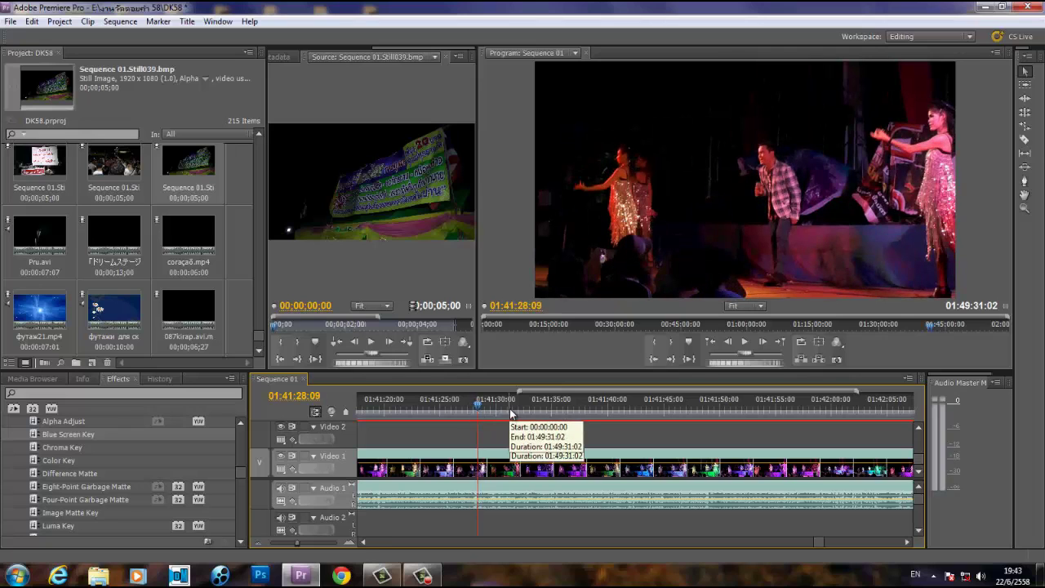
key("space")
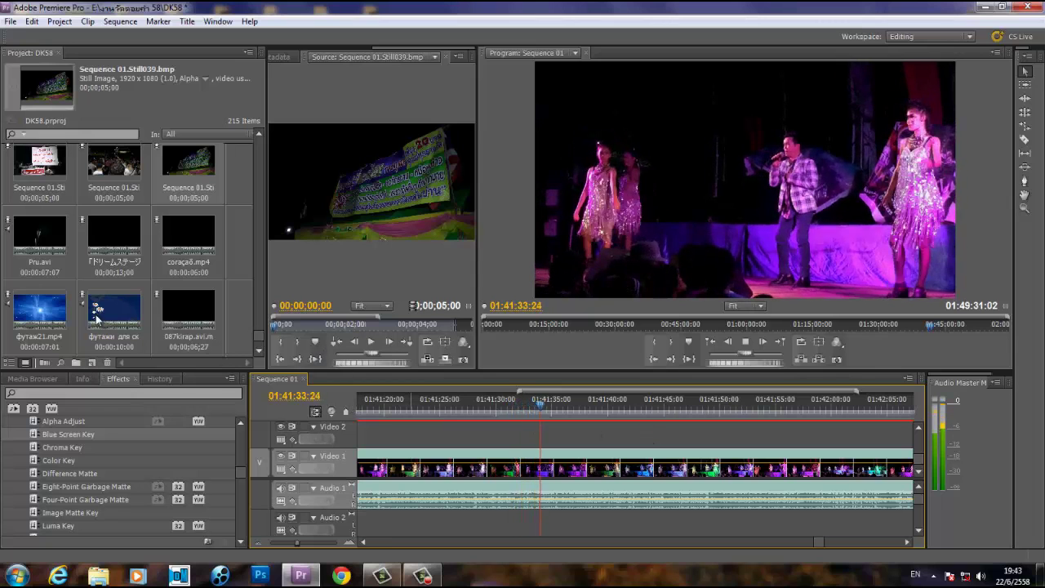
key("space")
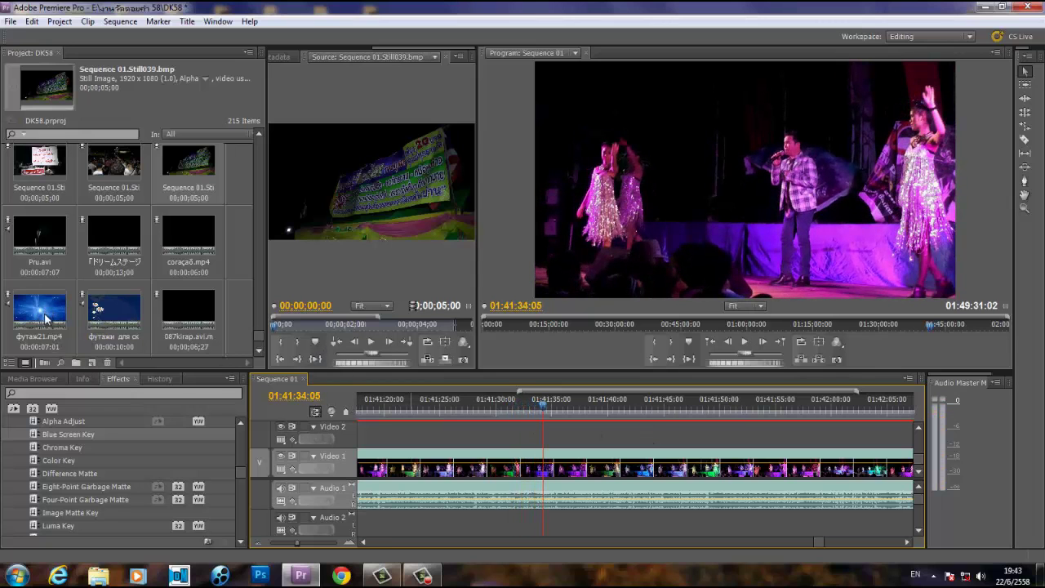
- Place футаж21.mp4 on Video 2 at the playhead and enlarge it to fill most of the frame
left_click(50, 308)
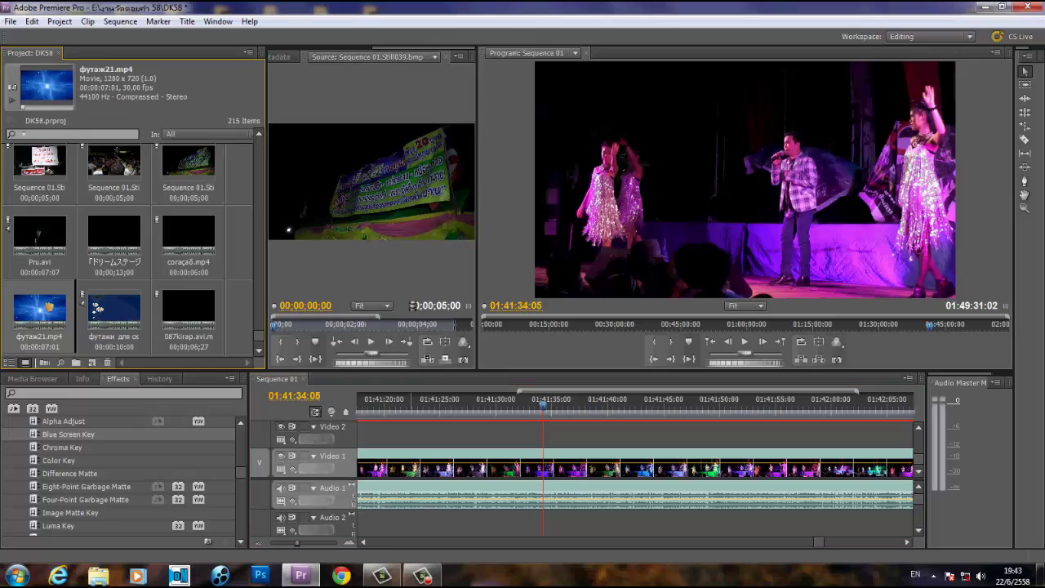
double_click(40, 306)
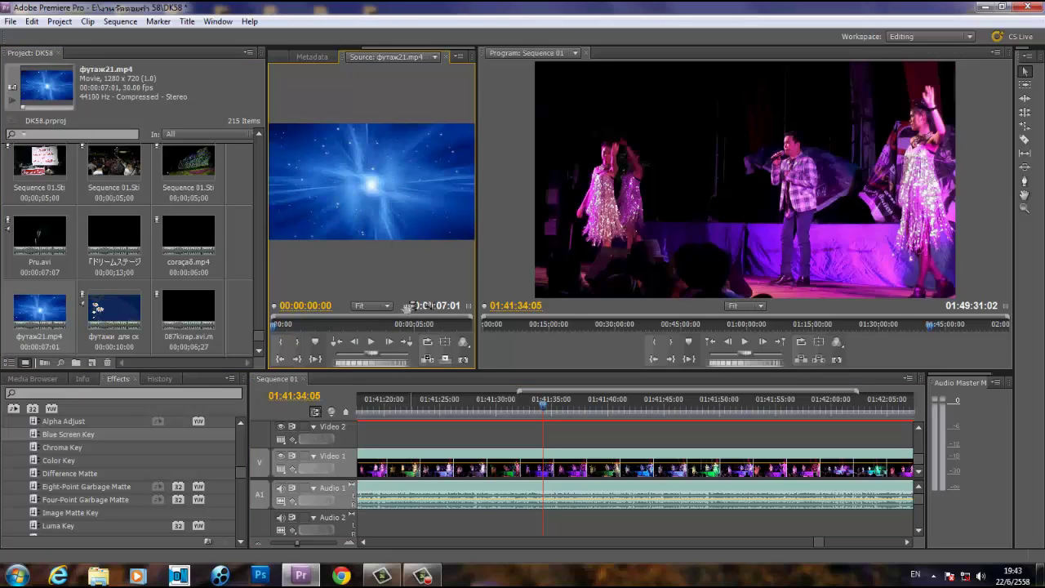
left_click_drag(415, 306, 529, 439)
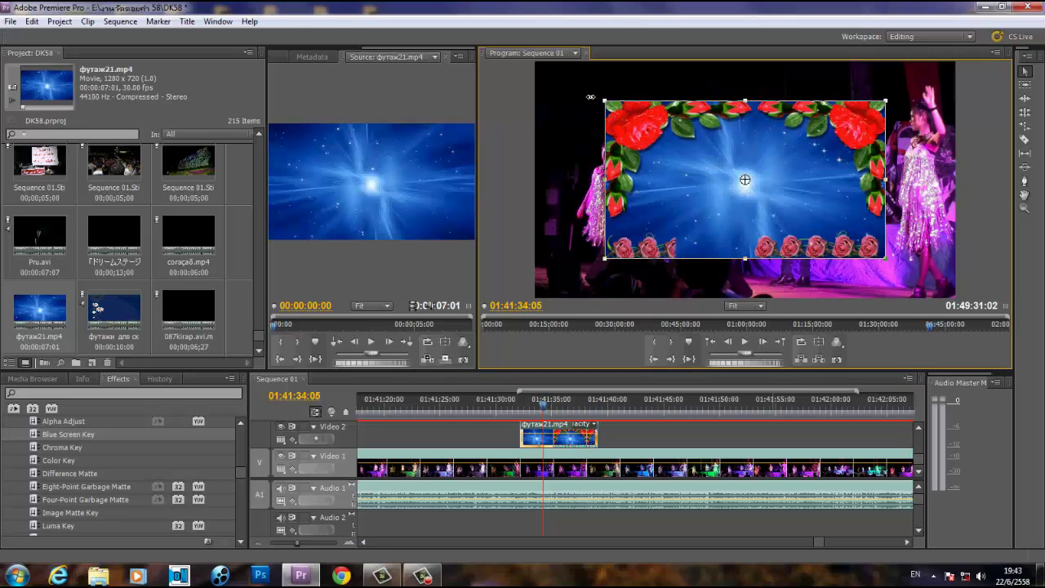
left_click_drag(590, 97, 453, 73)
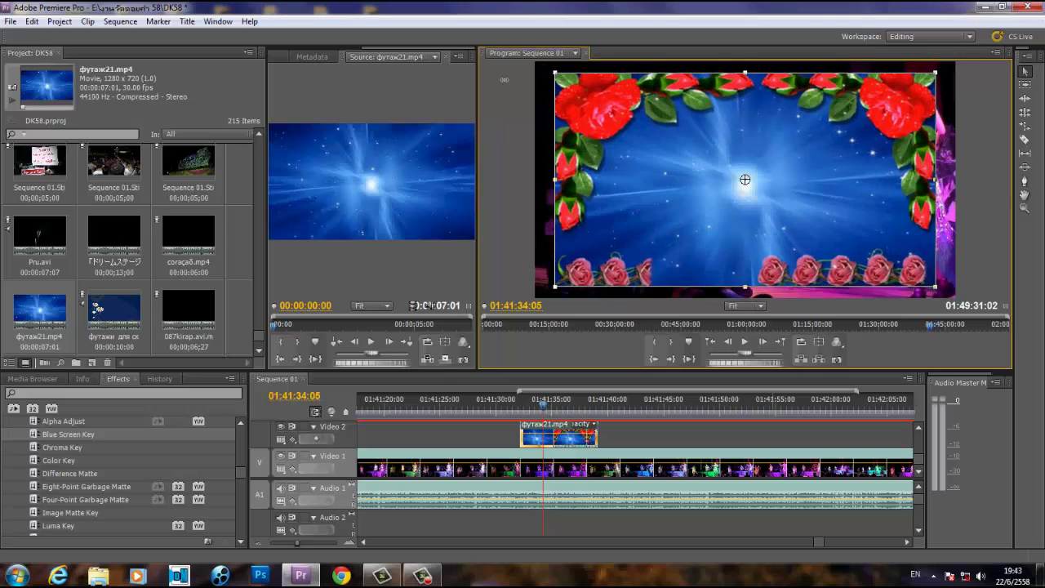
mouse_move(560, 82)
left_mouse_down()
mouse_move(547, 197)
mouse_move(538, 196)
left_mouse_up()
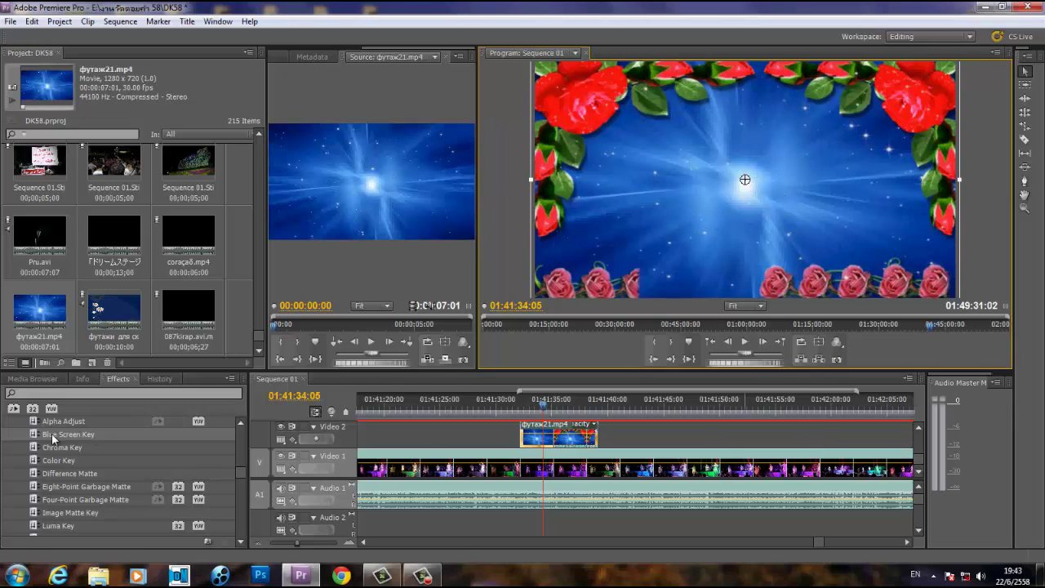
- Apply Blue Screen Key to the футаж21.mp4 rose-frame clip on Video 2
mouse_move(48, 438)
left_mouse_down()
mouse_move(258, 488)
mouse_move(259, 462)
left_mouse_up()
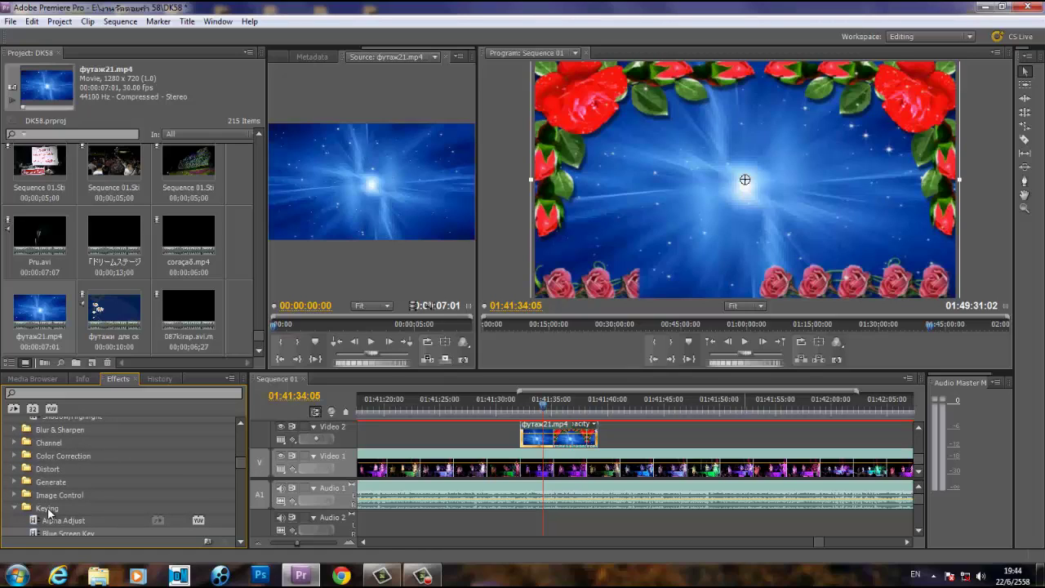
left_click_drag(241, 462, 244, 468)
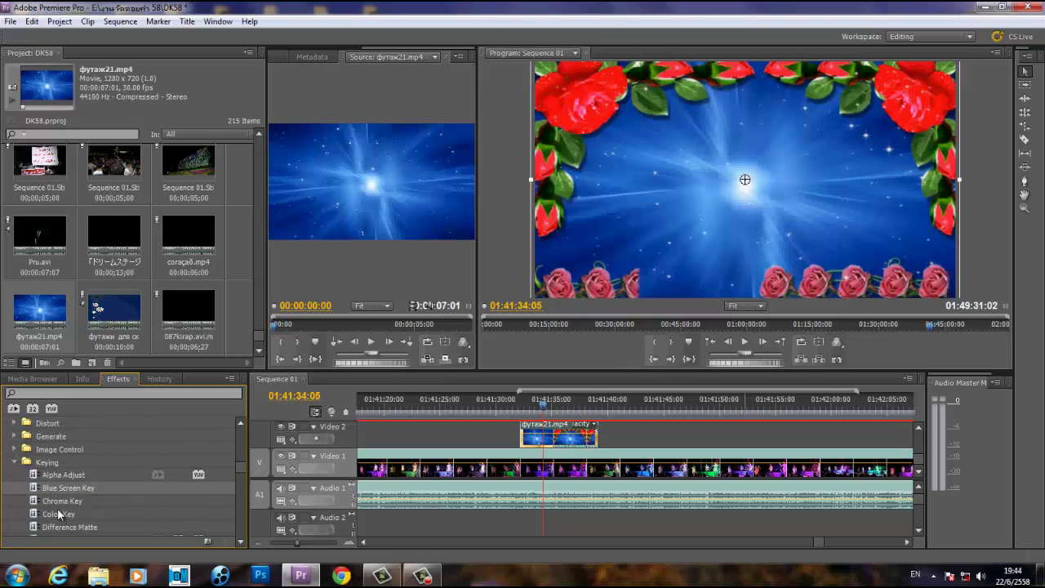
left_click_drag(242, 469, 242, 459)
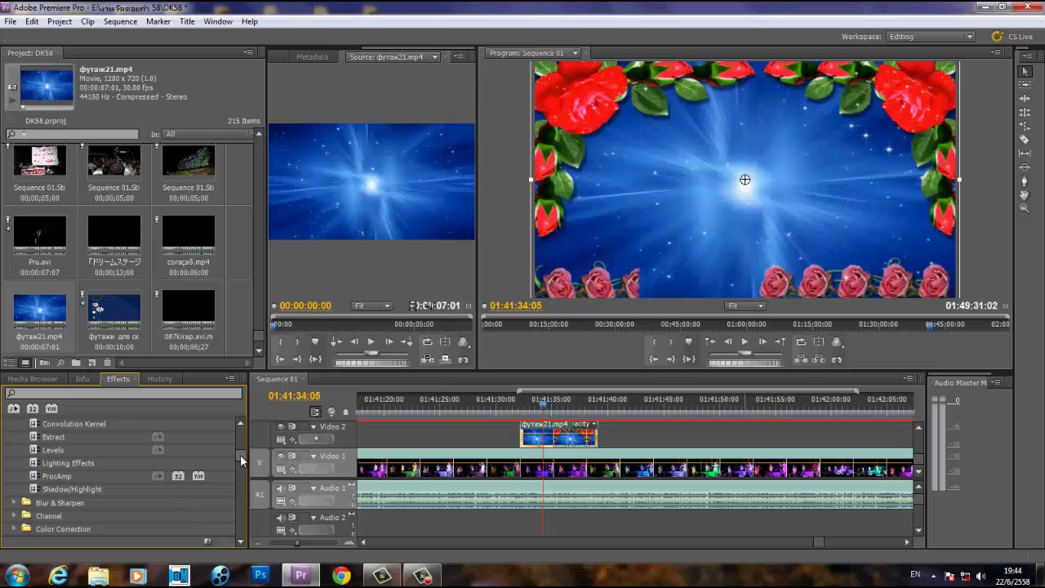
left_click_drag(241, 454, 240, 471)
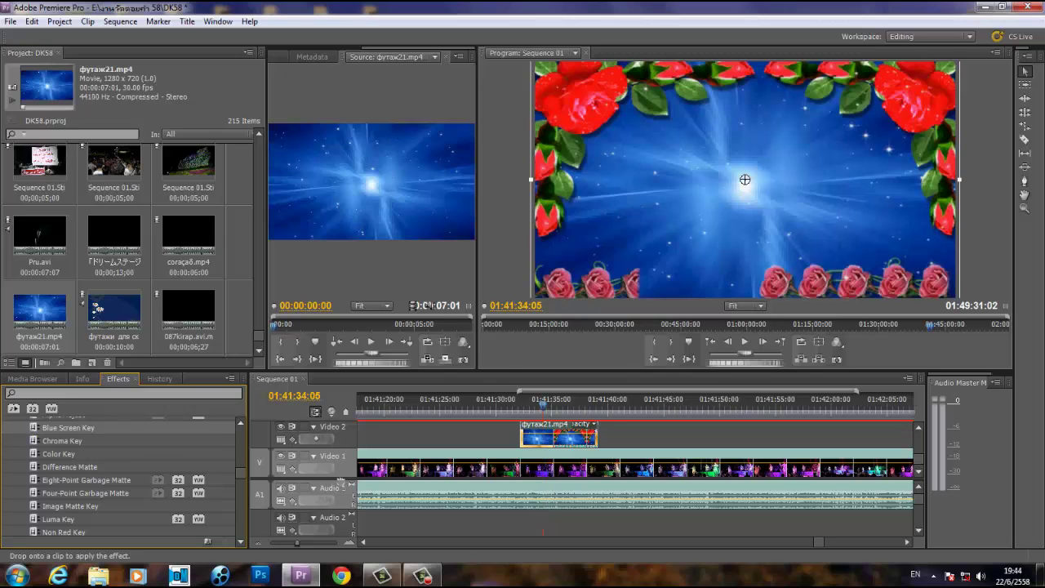
mouse_move(556, 325)
left_mouse_down()
mouse_move(540, 431)
mouse_move(555, 437)
left_mouse_up()
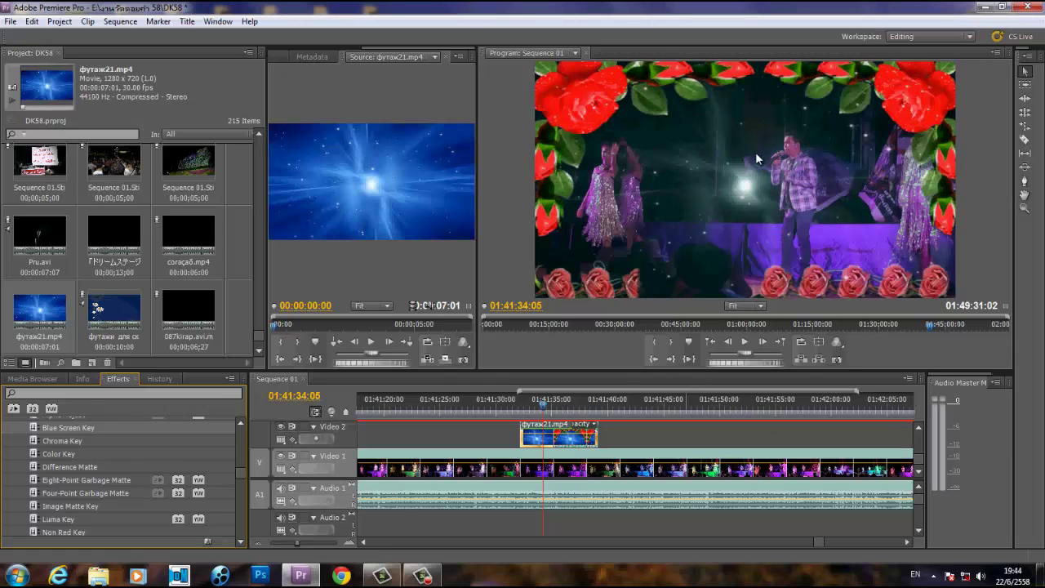
- In Effect Controls, set the Blue Screen Key Threshold to 68%
left_click(218, 22)
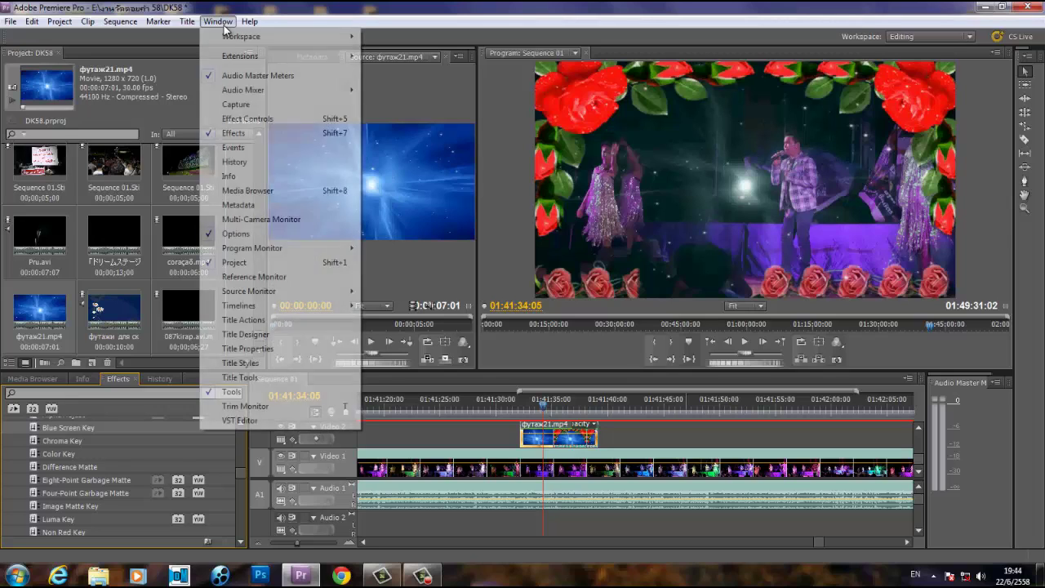
left_click(235, 120)
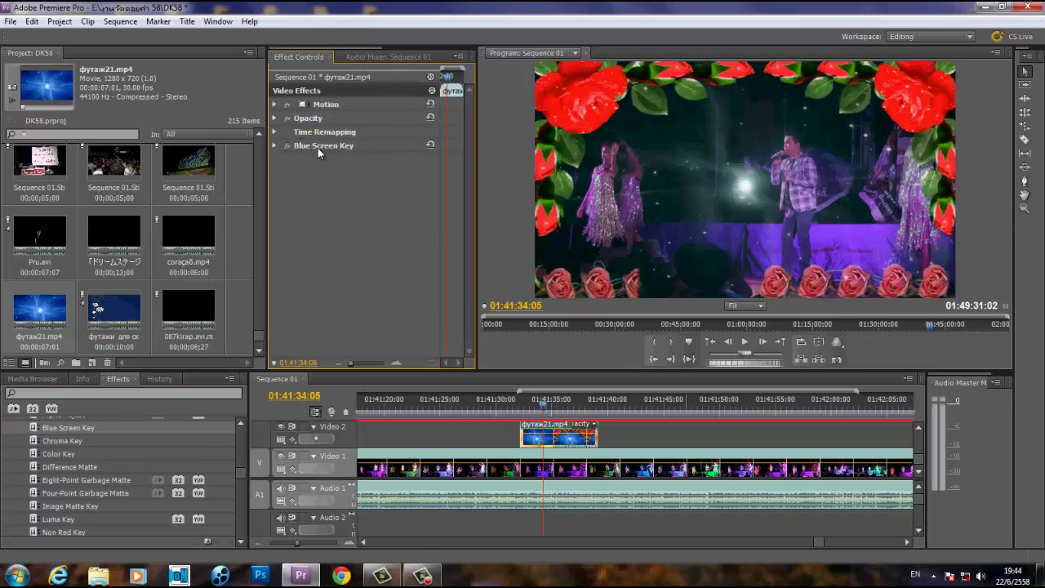
left_click(273, 144)
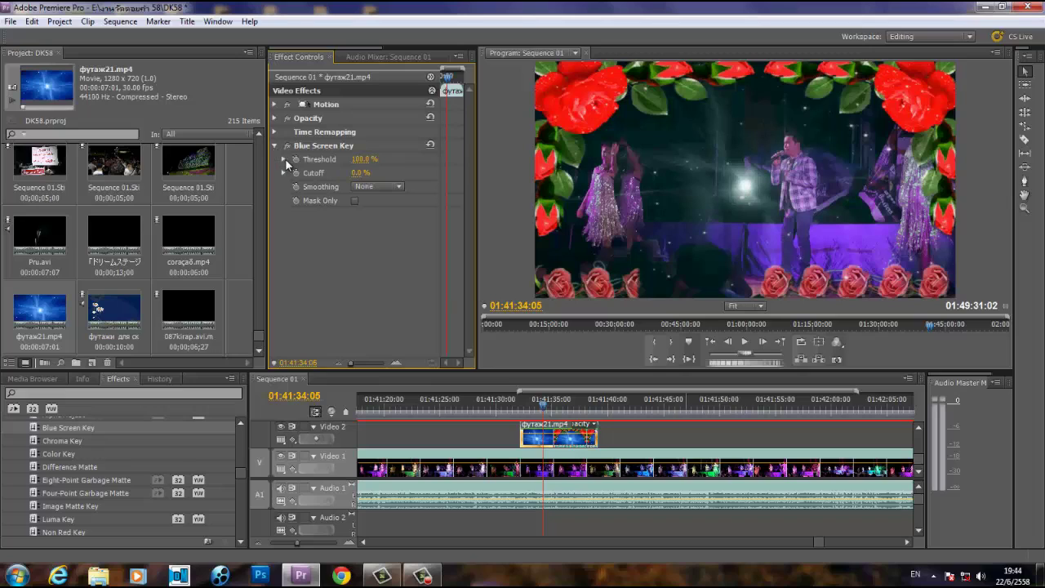
left_click(282, 158)
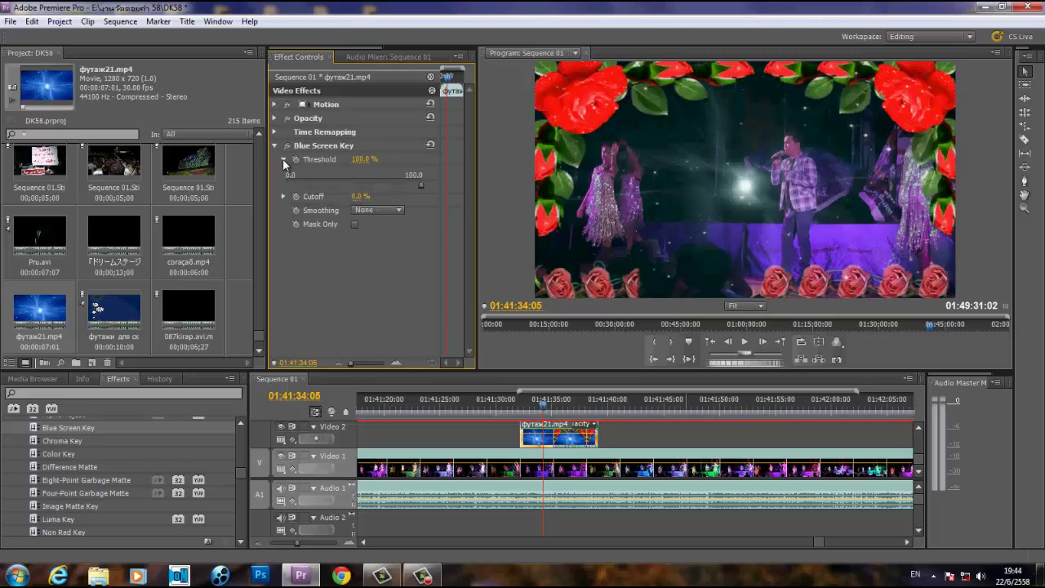
left_click(420, 184)
left_click_drag(420, 183, 378, 183)
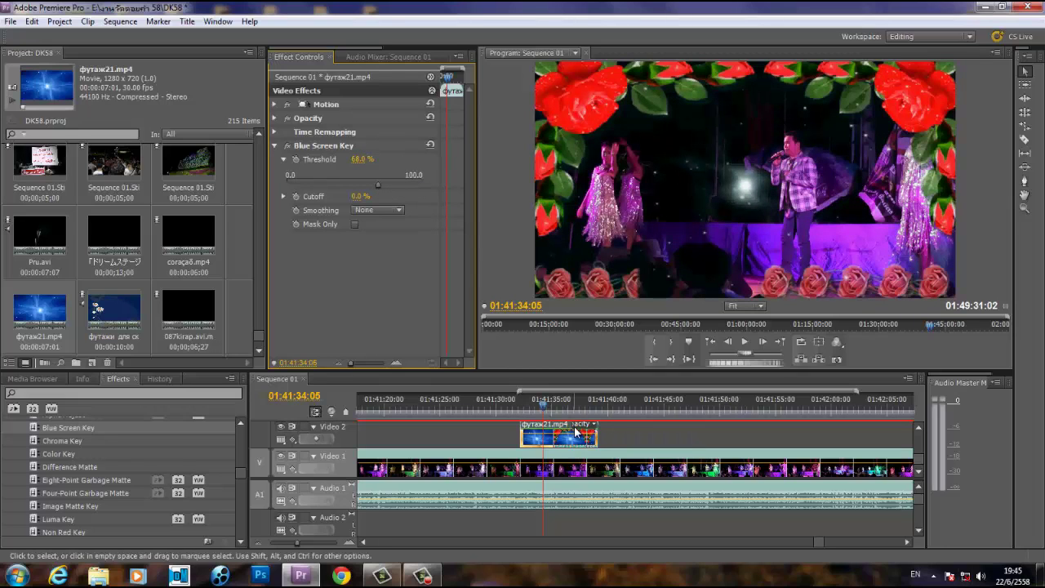
- Preview the keyed rose-frame overlay from just before the clip
left_click(510, 400)
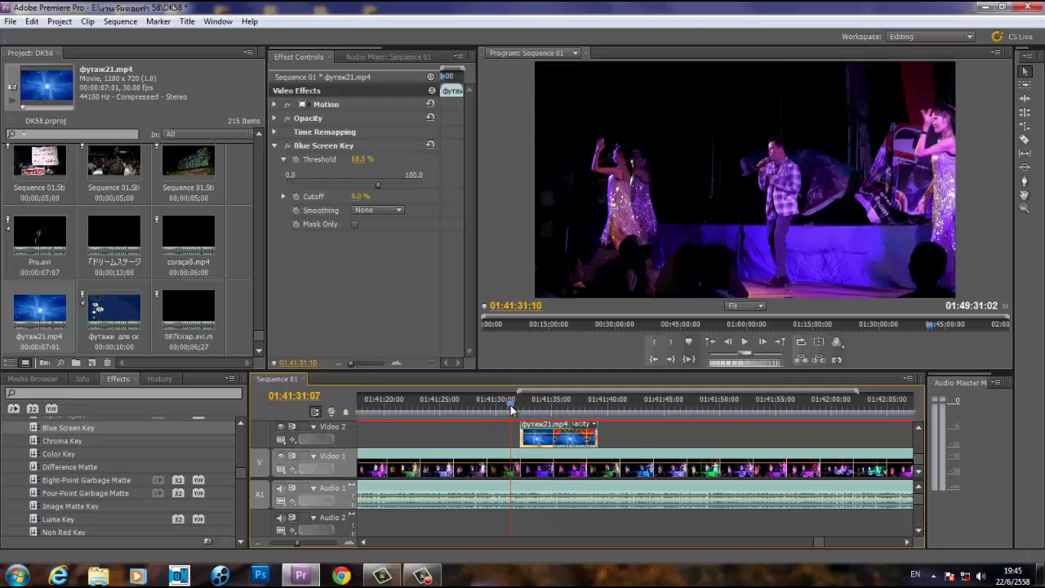
left_click(745, 345)
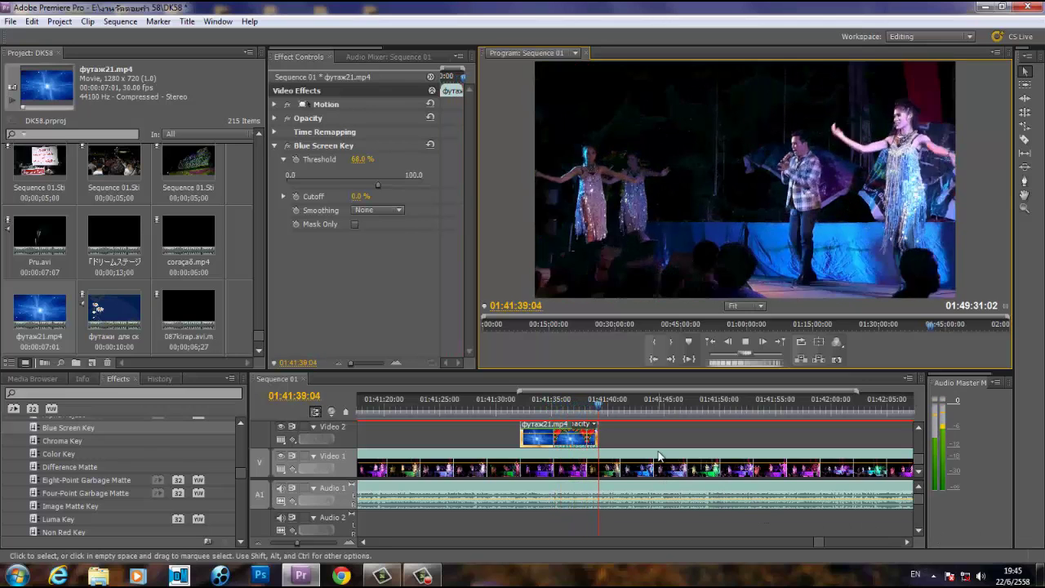
key("space")
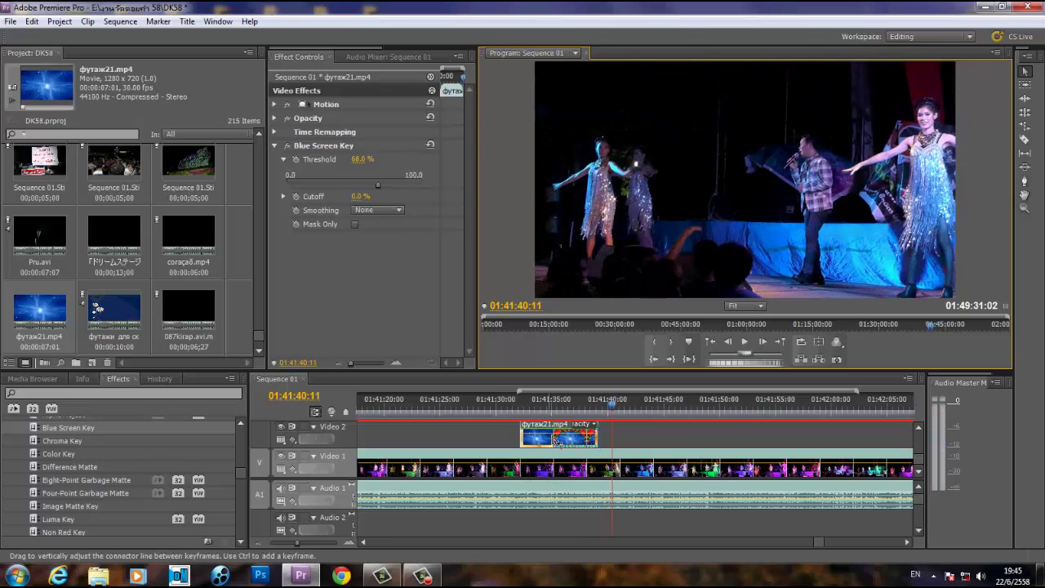
- Slow the rose-frame clip to 64.81% speed with Speed/Duration
right_click(555, 441)
left_click(527, 441)
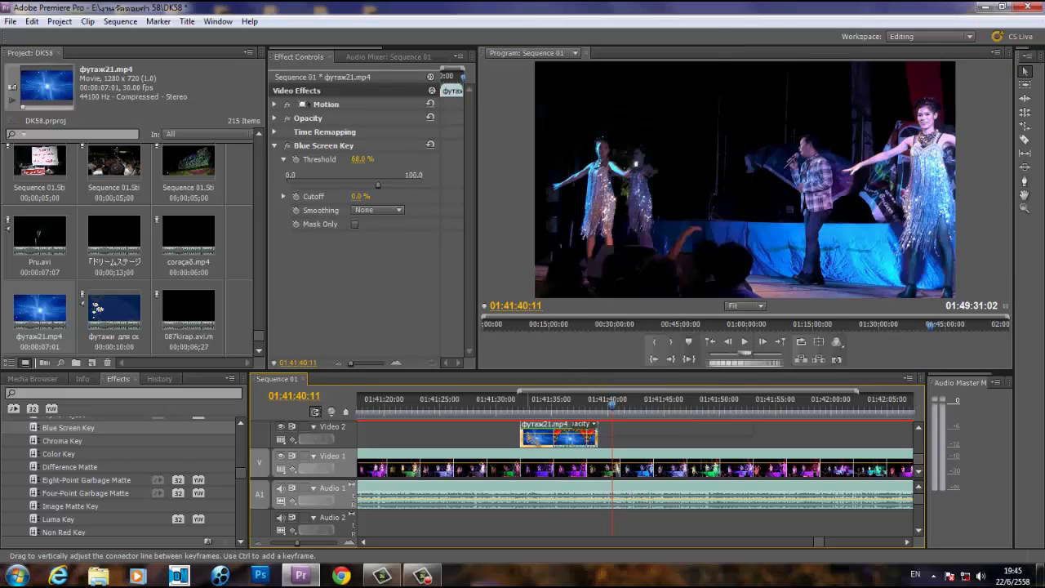
right_click(528, 441)
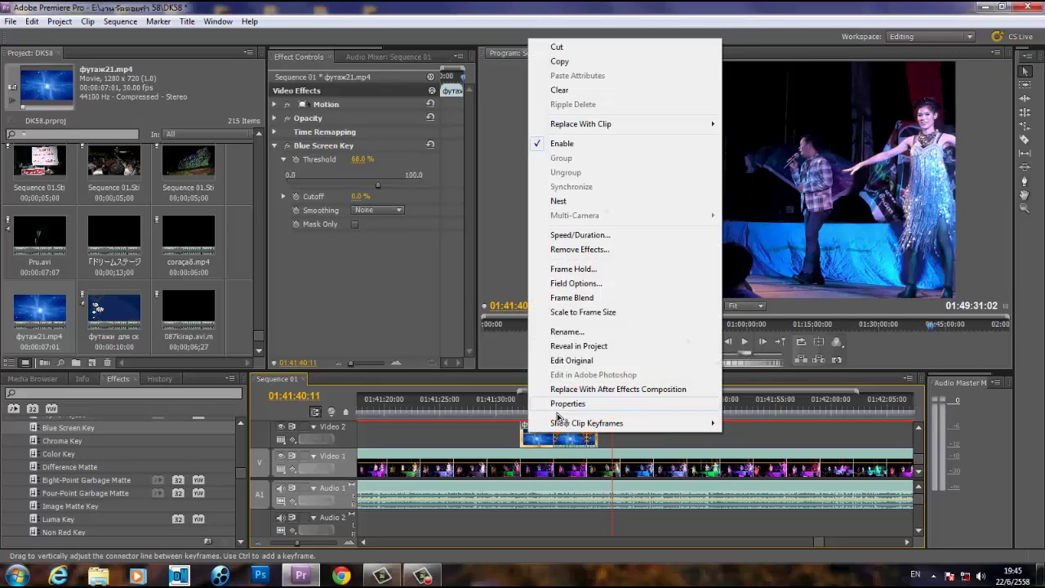
left_click(574, 237)
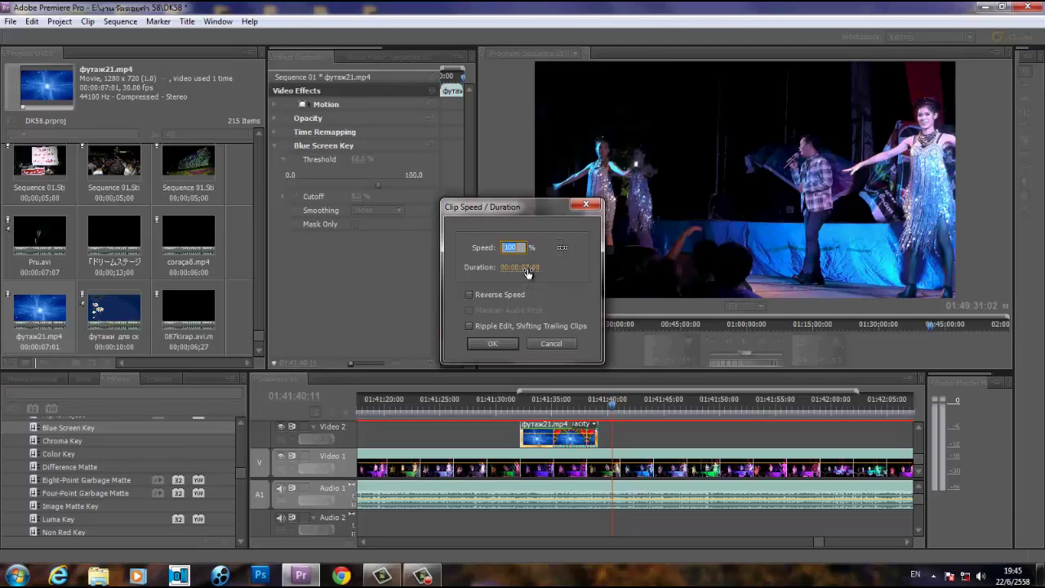
left_click_drag(529, 273, 587, 270)
mouse_move(626, 277)
left_mouse_down()
mouse_move(506, 281)
mouse_move(559, 275)
left_mouse_up()
left_click(490, 344)
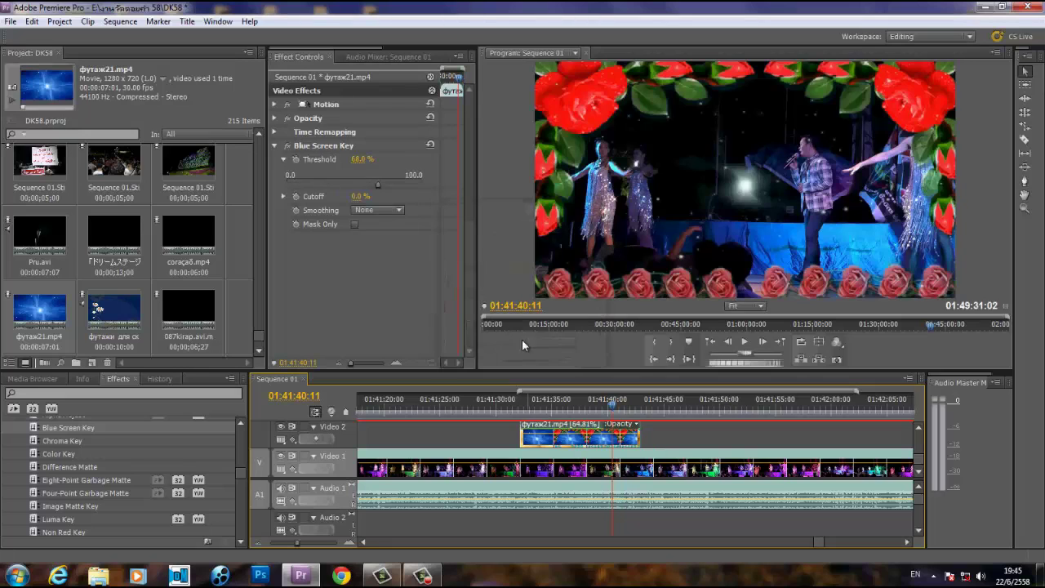
- Lengthen the clip's duration further so it plays at 31.76% speed
right_click(578, 425)
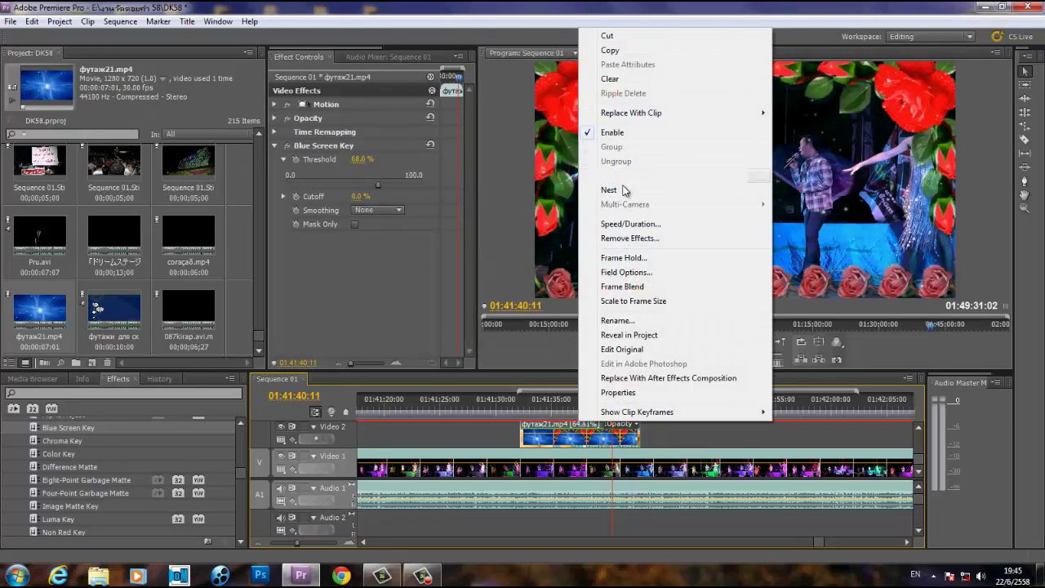
left_click(617, 225)
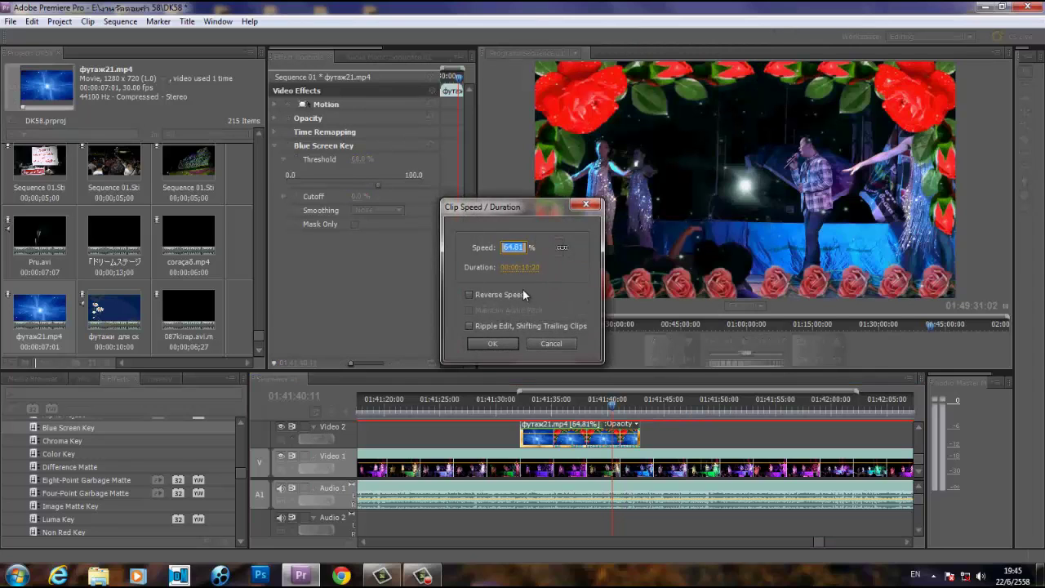
left_click_drag(519, 268, 715, 296)
left_click(485, 341)
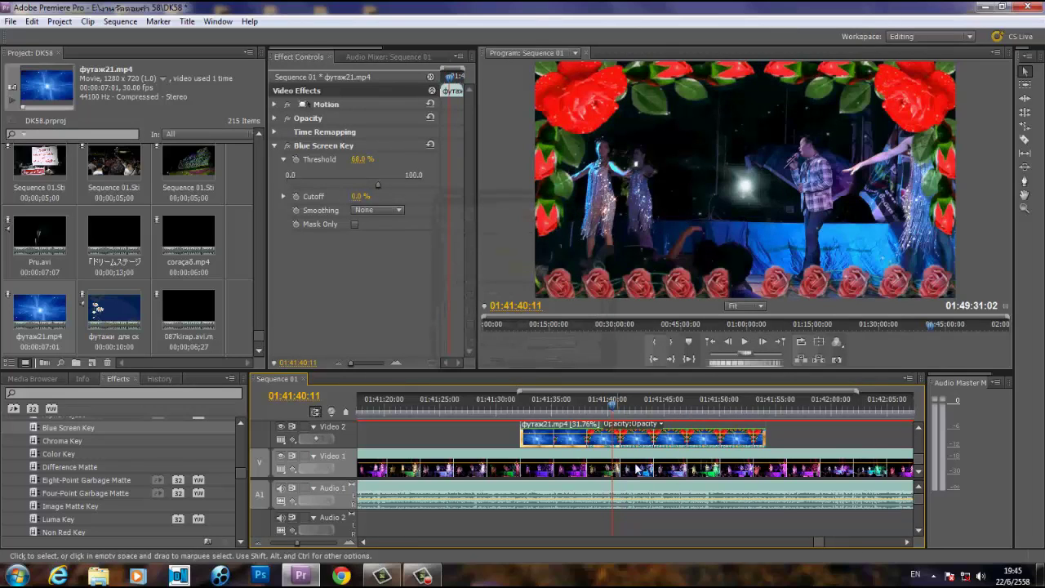
- Play the slowed rose-frame overlay from 01:41:33:14, replaying part of it
left_click(535, 401)
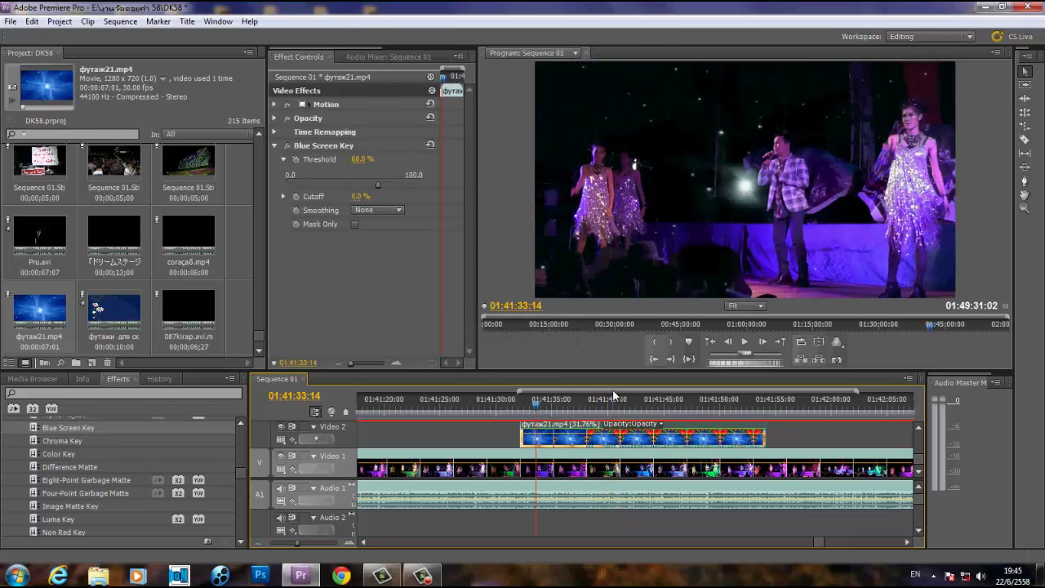
key("space")
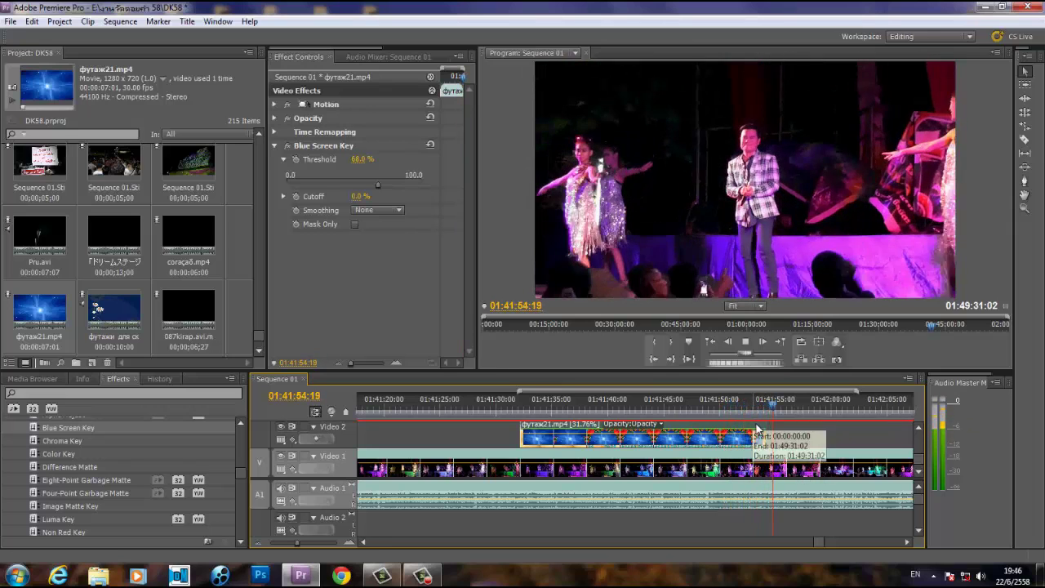
key("space")
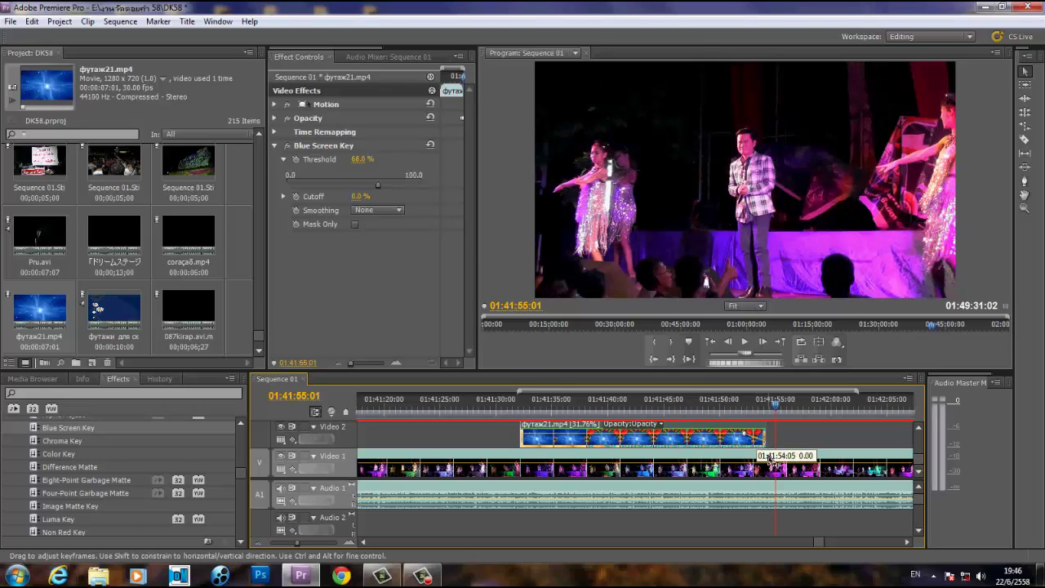
key("Up")
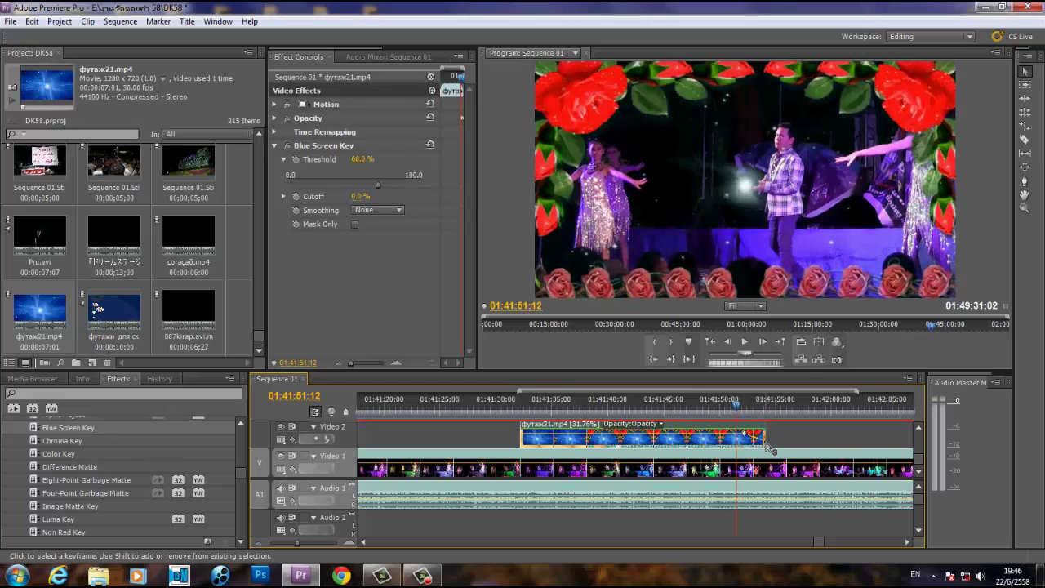
key("space")
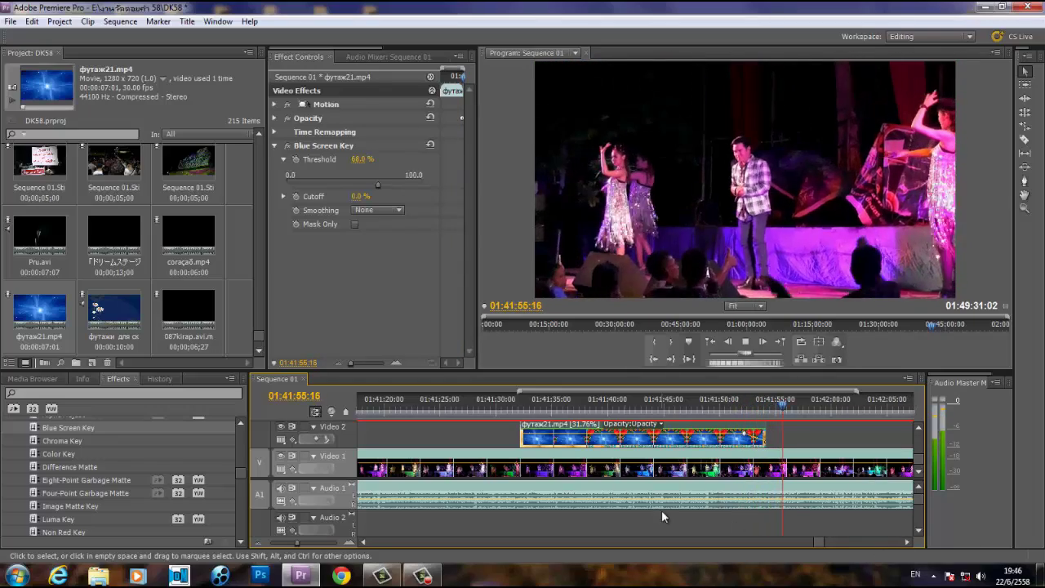
key("space")
- Add an opacity keyframe at 01:41:41:02, lower the overlay's opacity there, and preview it
left_click(605, 402)
left_click_drag(605, 401, 621, 411)
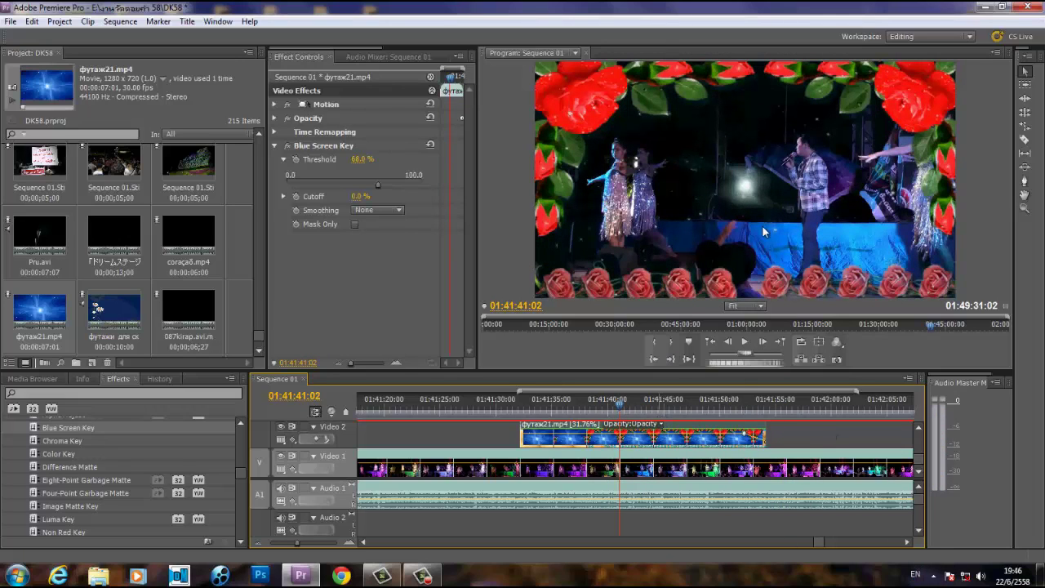
left_click(624, 441, "ctrl")
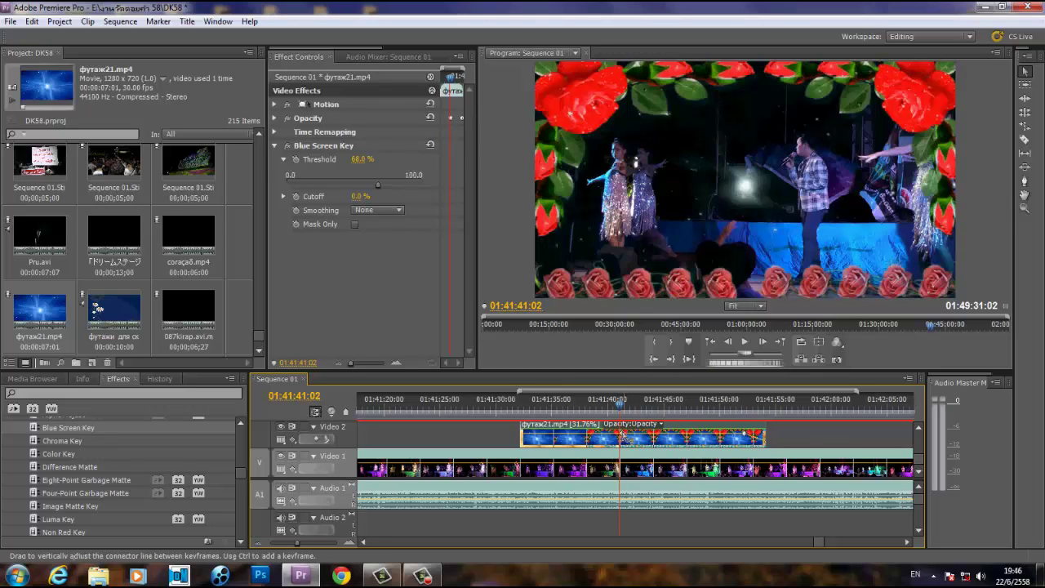
left_click_drag(622, 441, 623, 447)
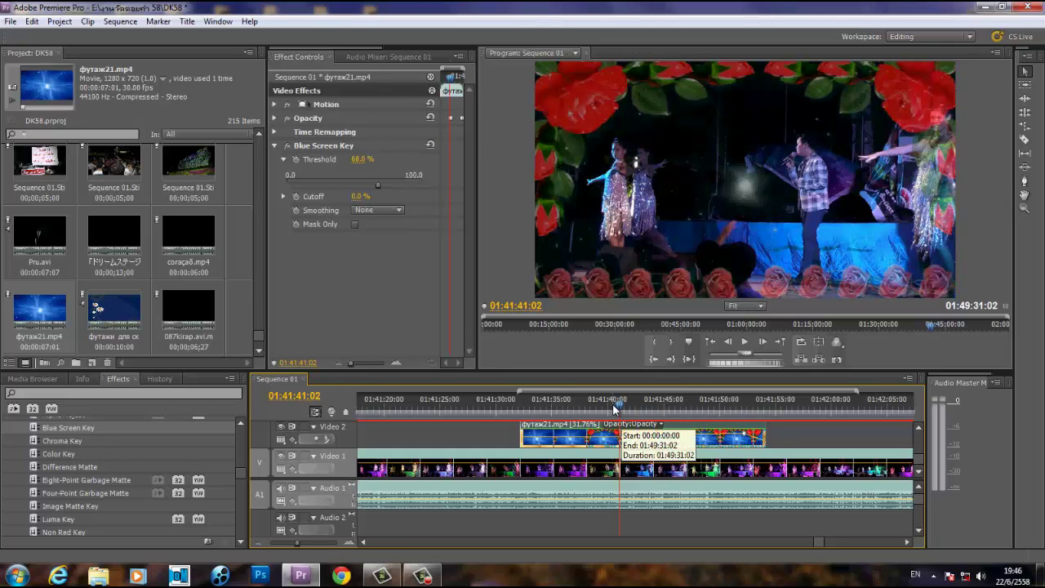
left_click_drag(612, 404, 664, 411)
key("space")
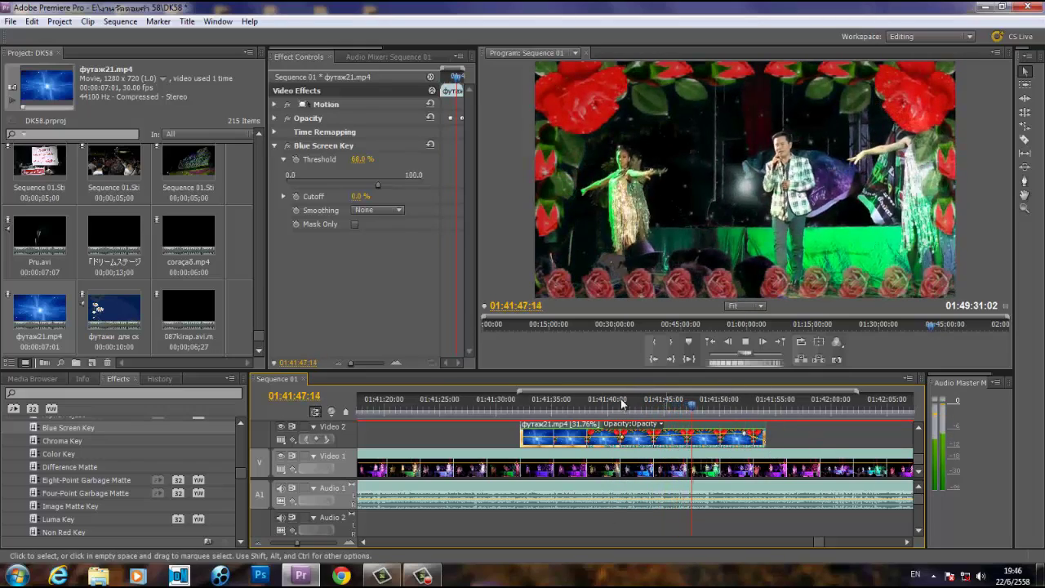
key("space")
- Place the coração.mp4 heart clip on Video 2 right after the rose-frame clip
left_click(905, 539)
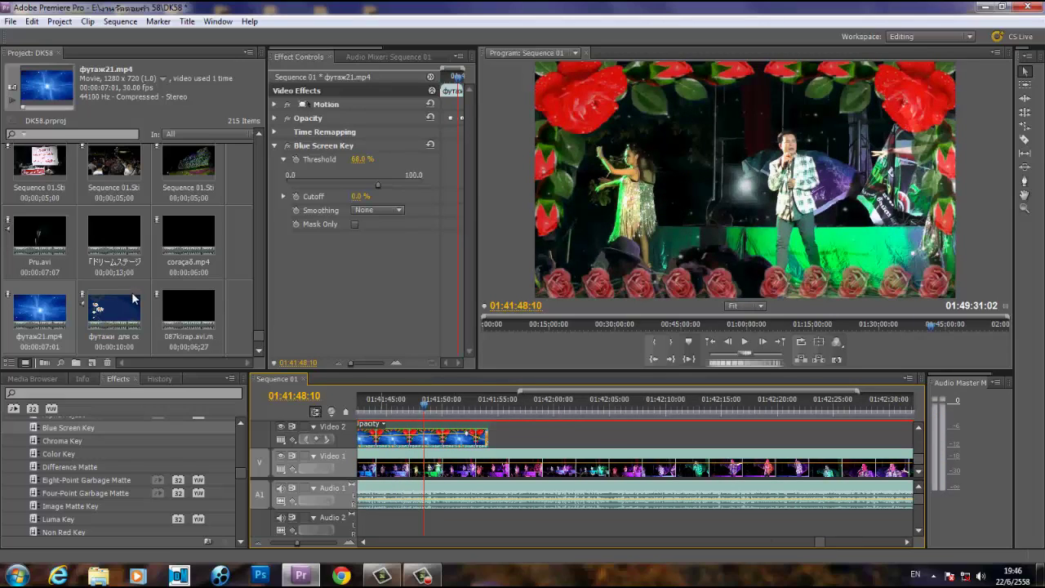
left_click(186, 325)
double_click(190, 231)
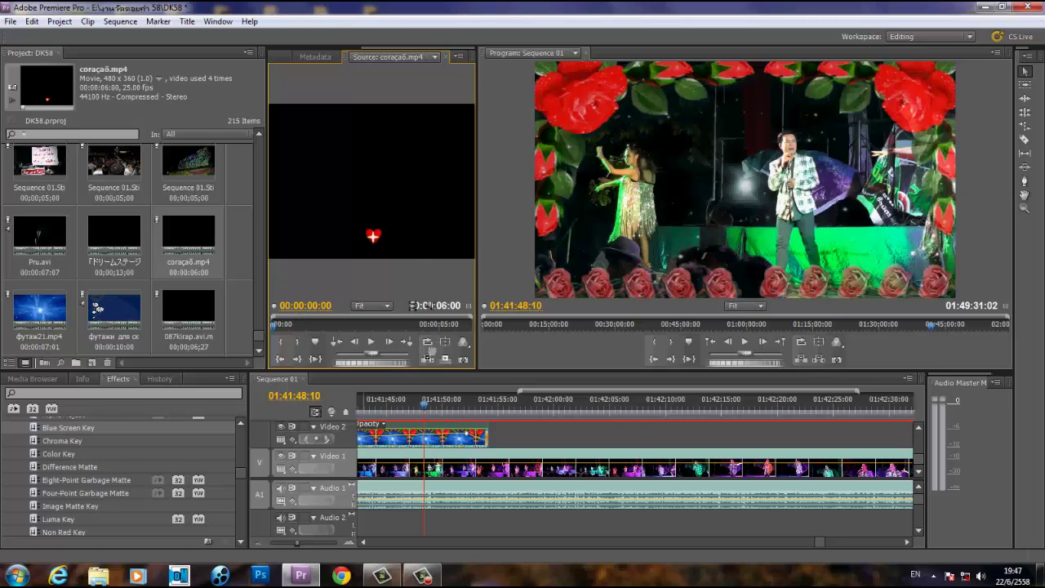
left_click_drag(430, 349, 566, 452)
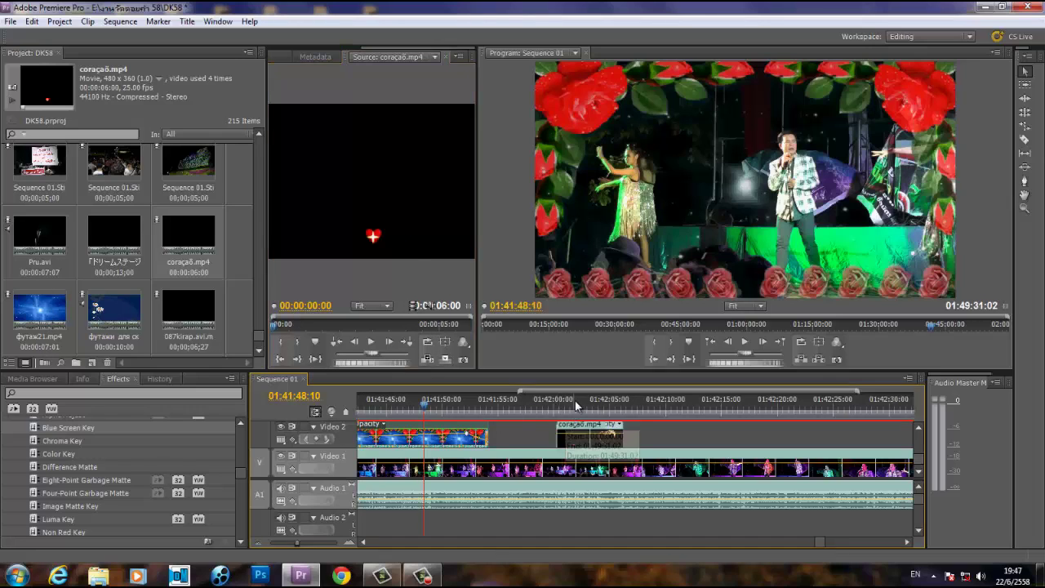
left_click(577, 398)
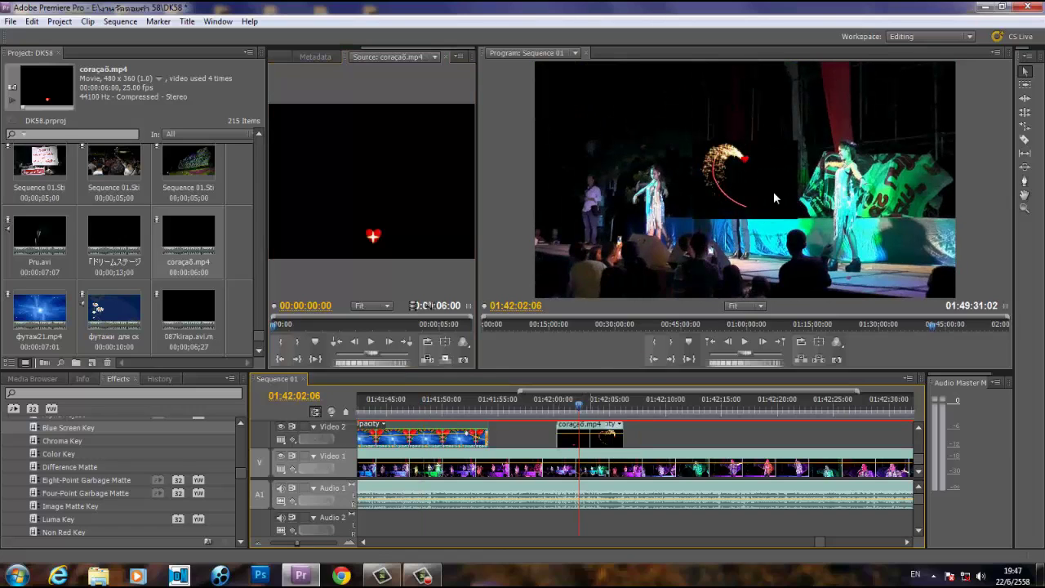
- Enlarge the heart overlay in the Program monitor and select the Luma Key effect
left_click(750, 183)
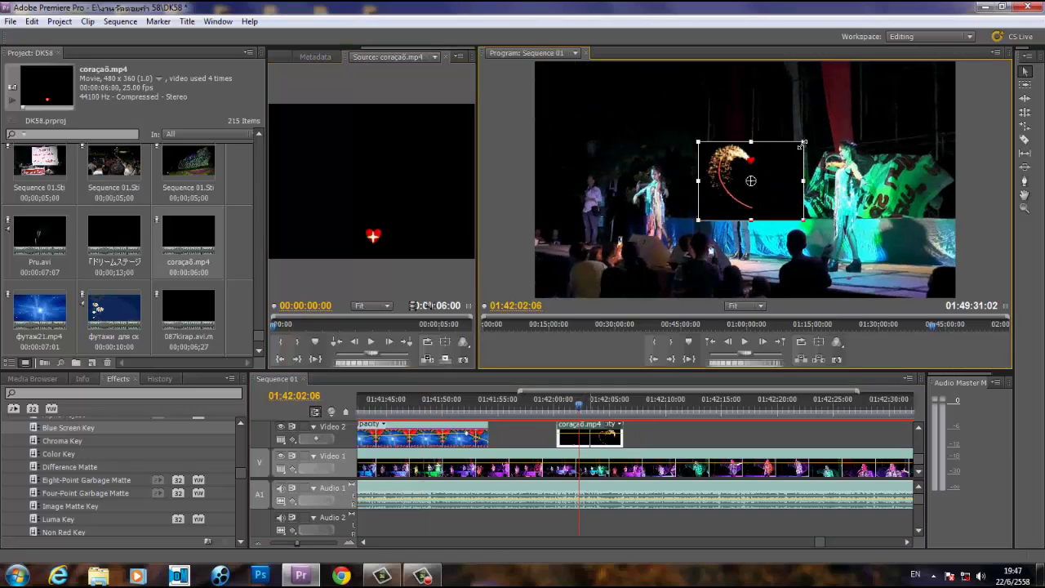
left_click_drag(803, 141, 881, 93)
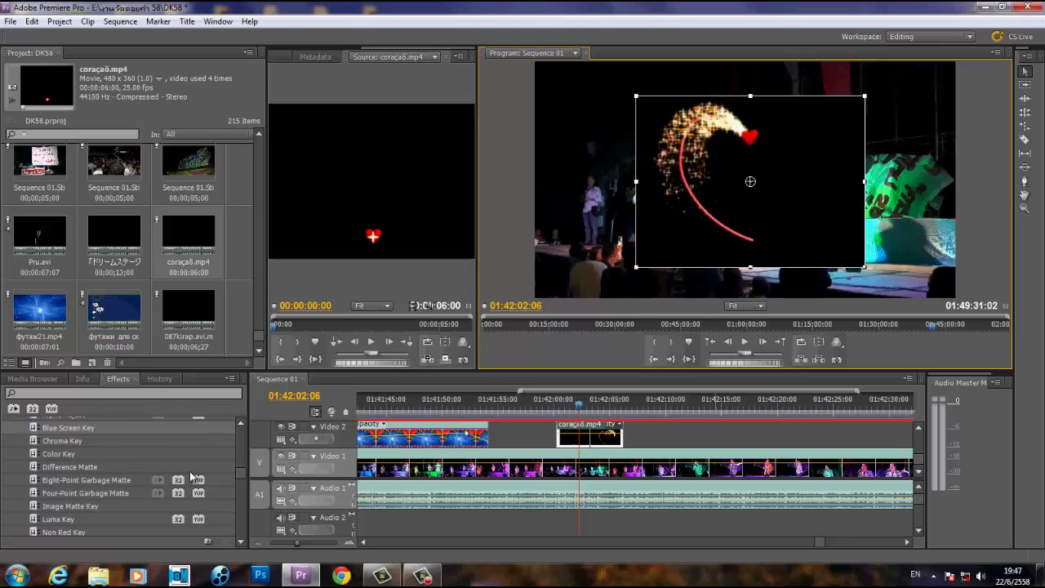
left_click(54, 521)
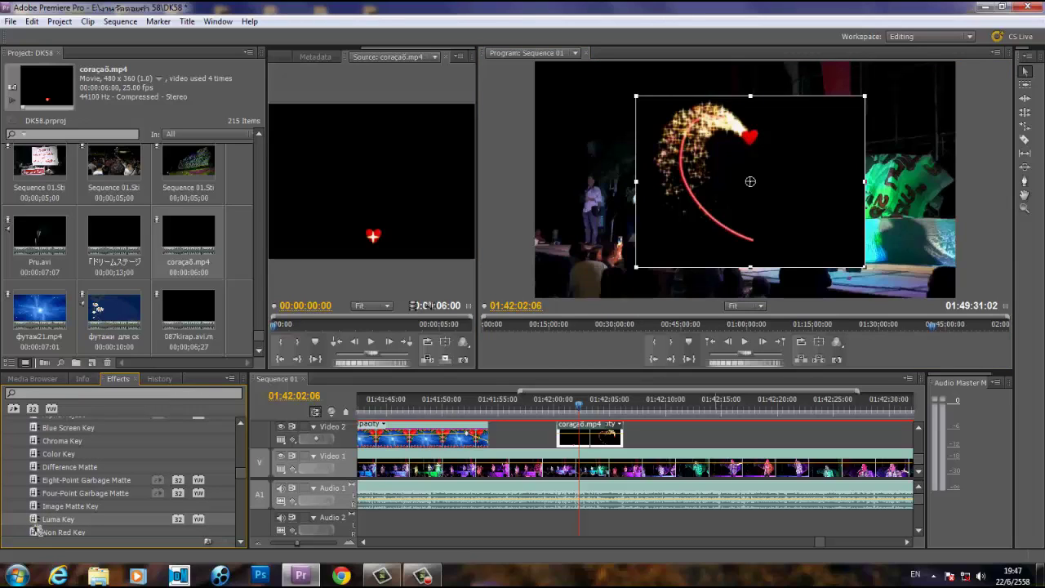
- Apply Luma Key to the coração8.mp4 heart clip and lower its Threshold to 39.8%
mouse_move(135, 572)
left_mouse_down()
mouse_move(550, 376)
mouse_move(590, 435)
left_mouse_up()
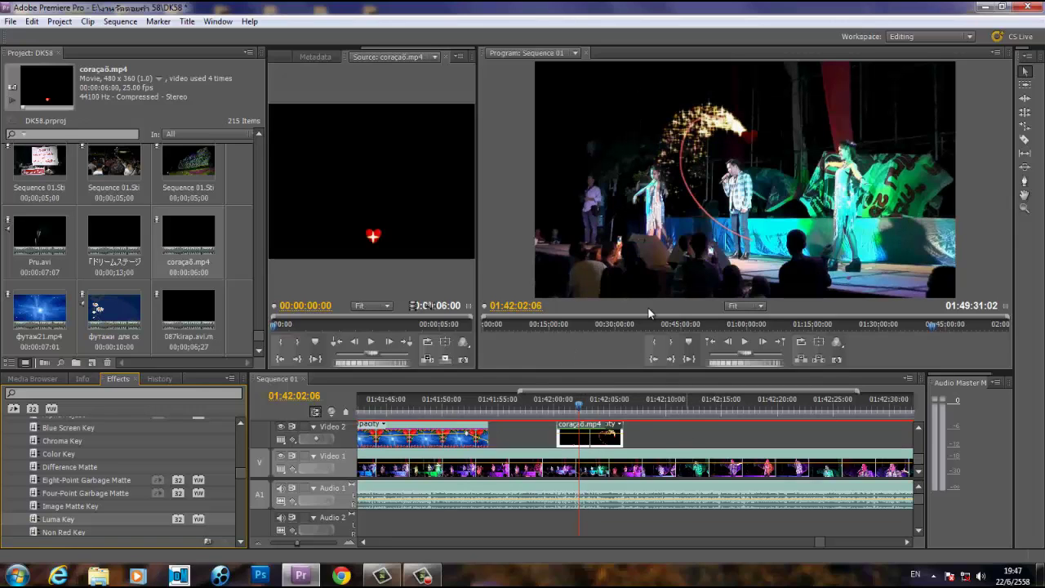
left_click(217, 21)
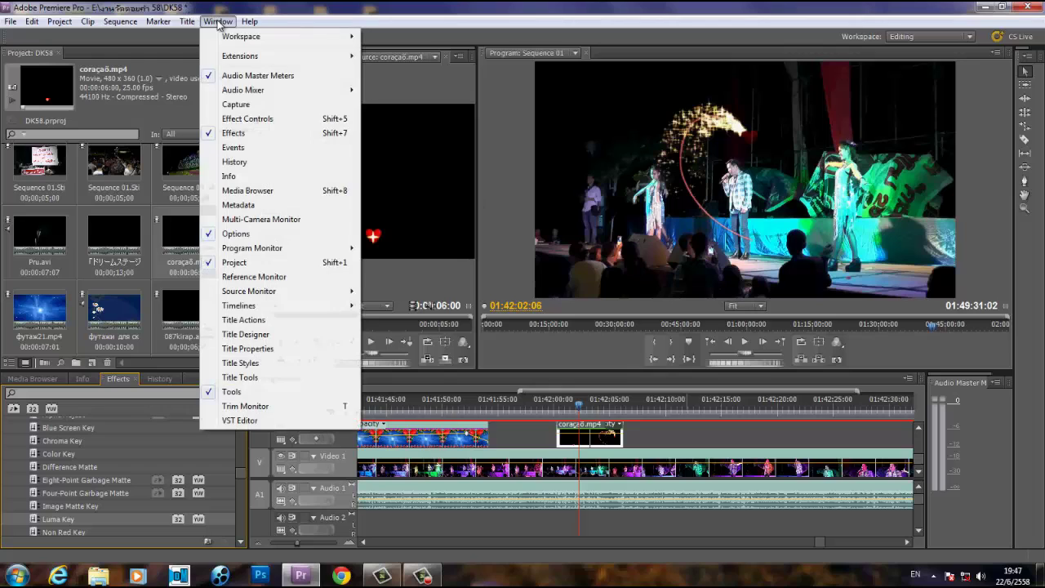
left_click(245, 118)
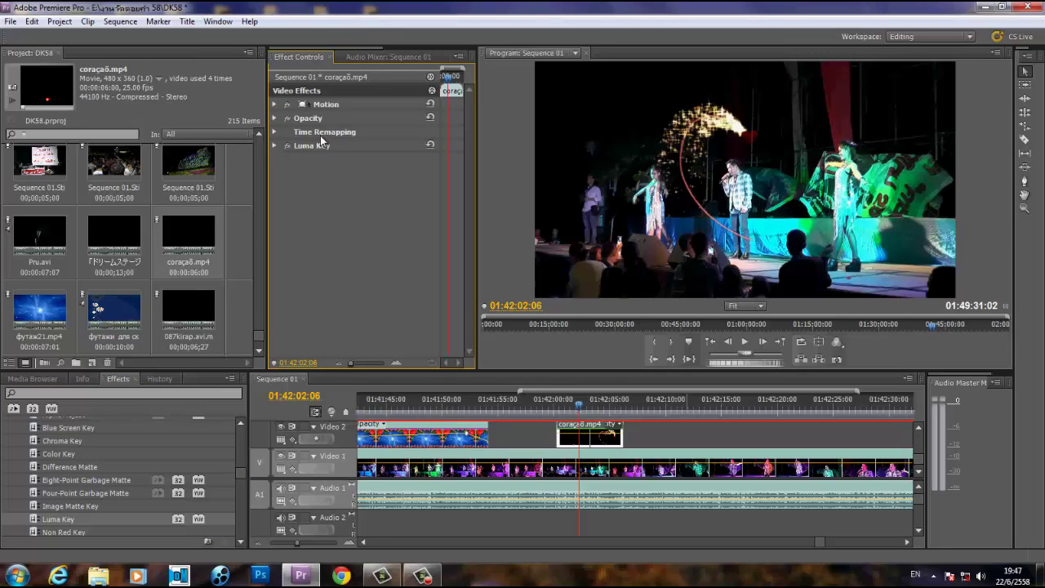
left_click(272, 147)
left_click(283, 160)
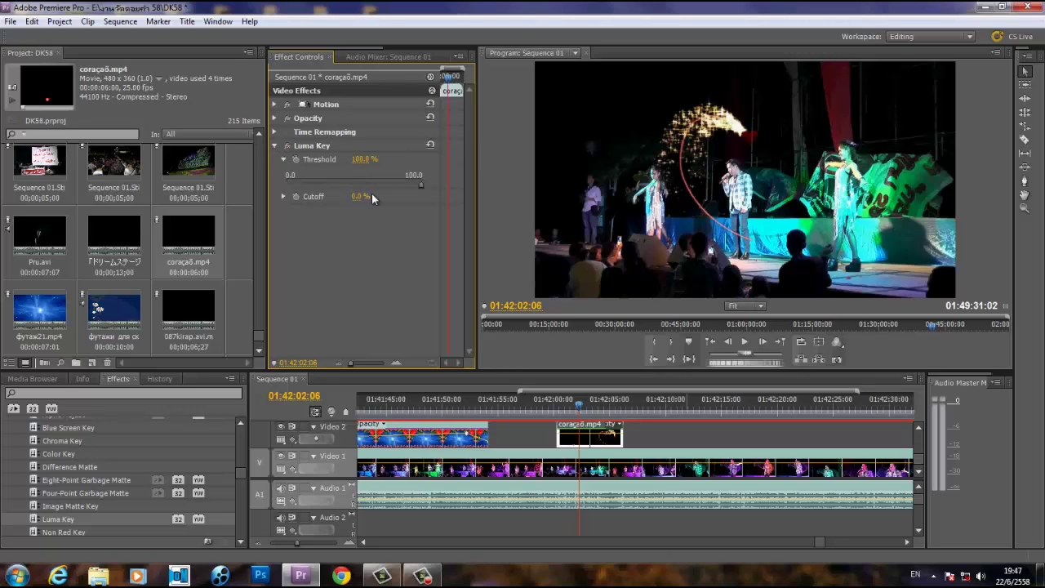
left_click(419, 183)
left_click_drag(378, 184, 340, 181)
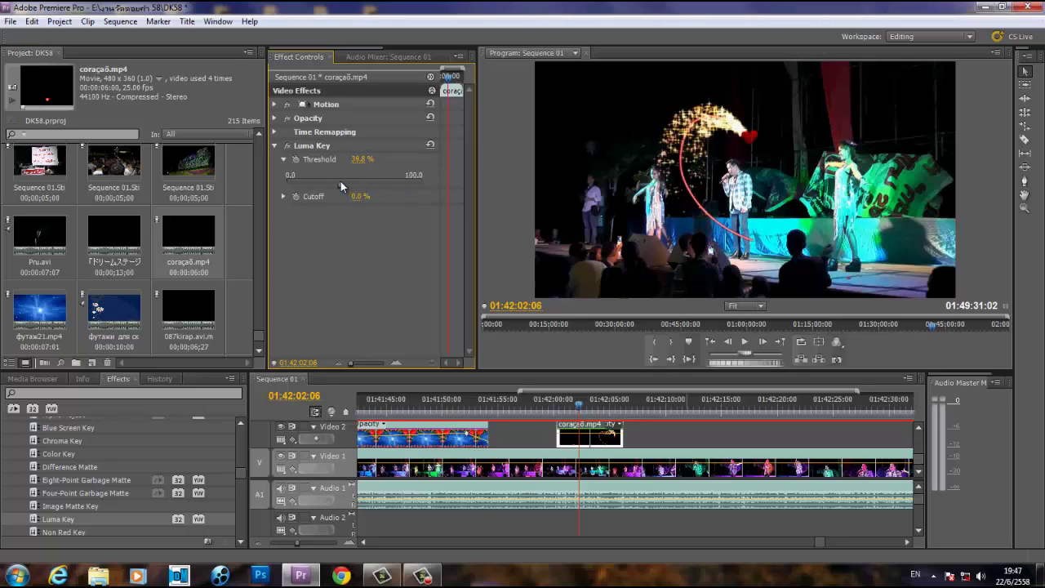
- Play back from just before the heart clip to check the keyed overlay
left_click(554, 403)
key("space")
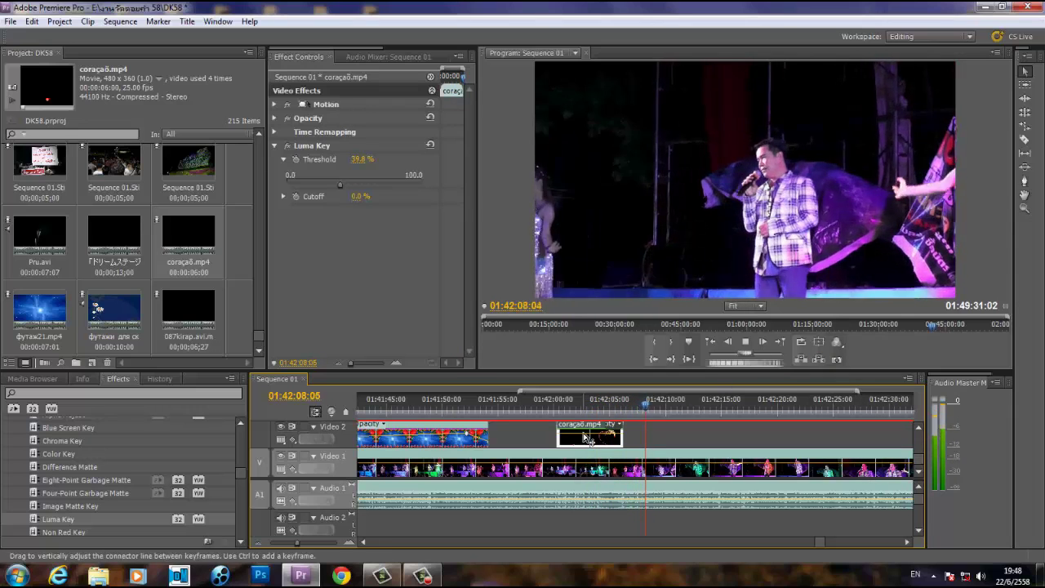
key("space")
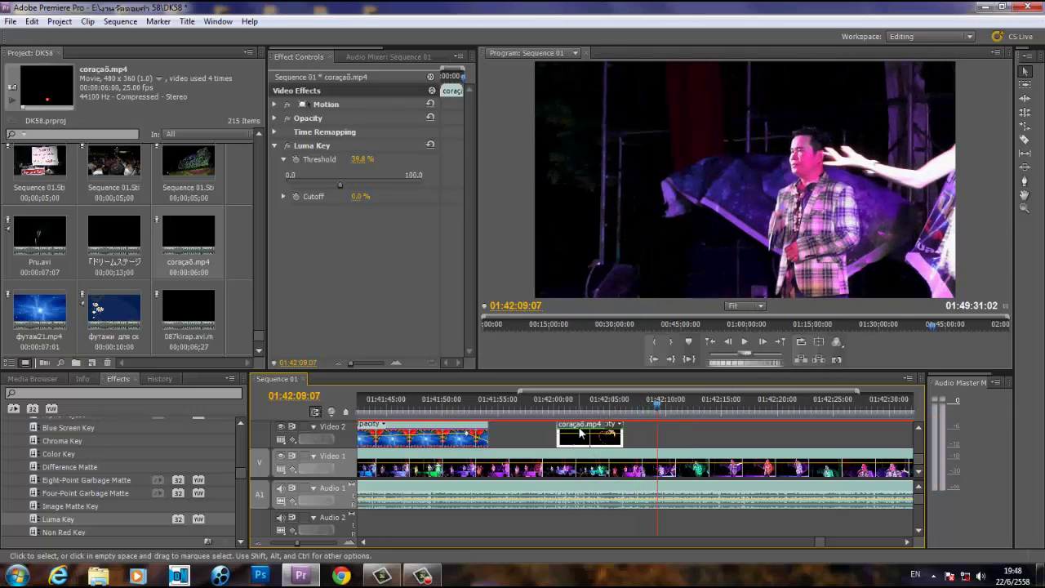
- Set the coração8.mp4 clip's Speed/Duration to 30% and play the slowed clip
right_click(582, 431)
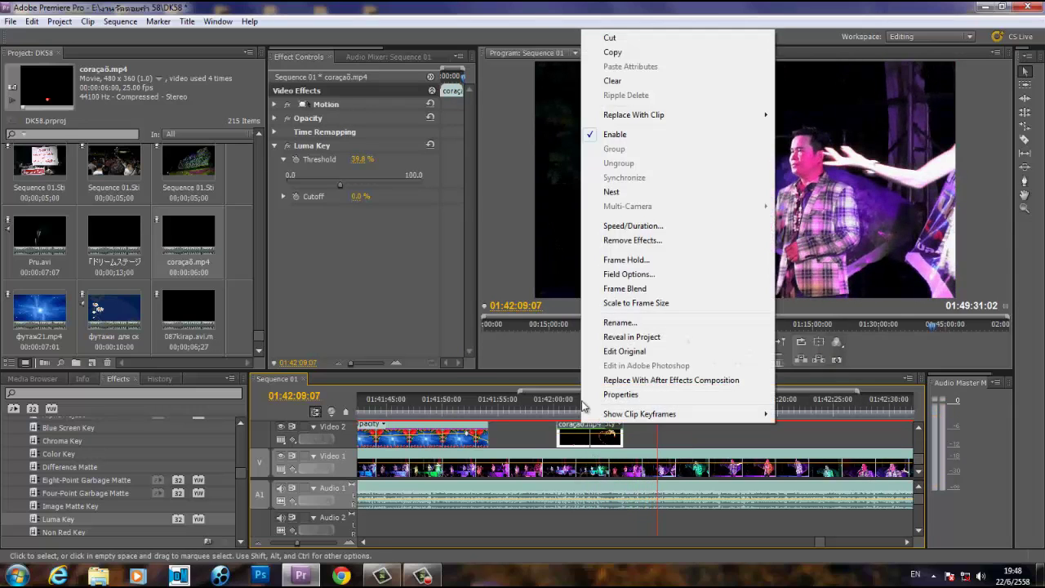
left_click(629, 222)
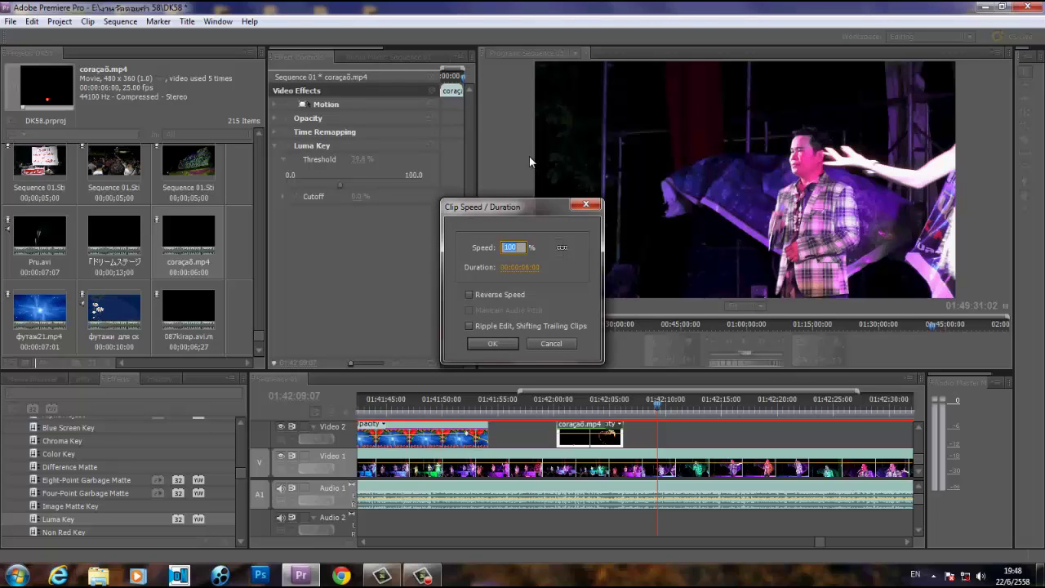
type("30")
left_click(490, 345)
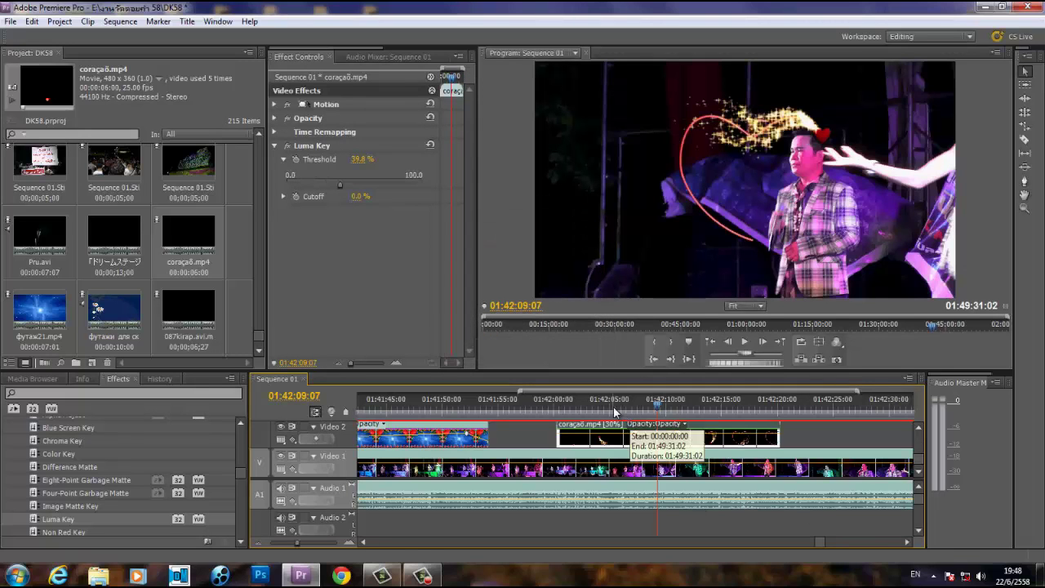
left_click(569, 400)
key("space")
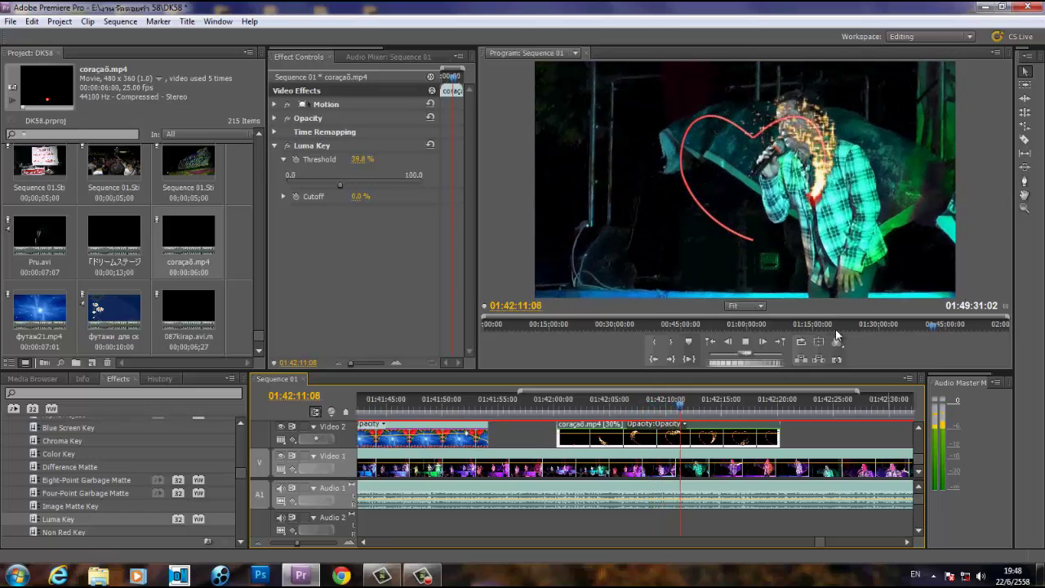
- Drag the heart overlay up-right and larger, then slide its clip earlier toward футаж21
left_click(764, 147)
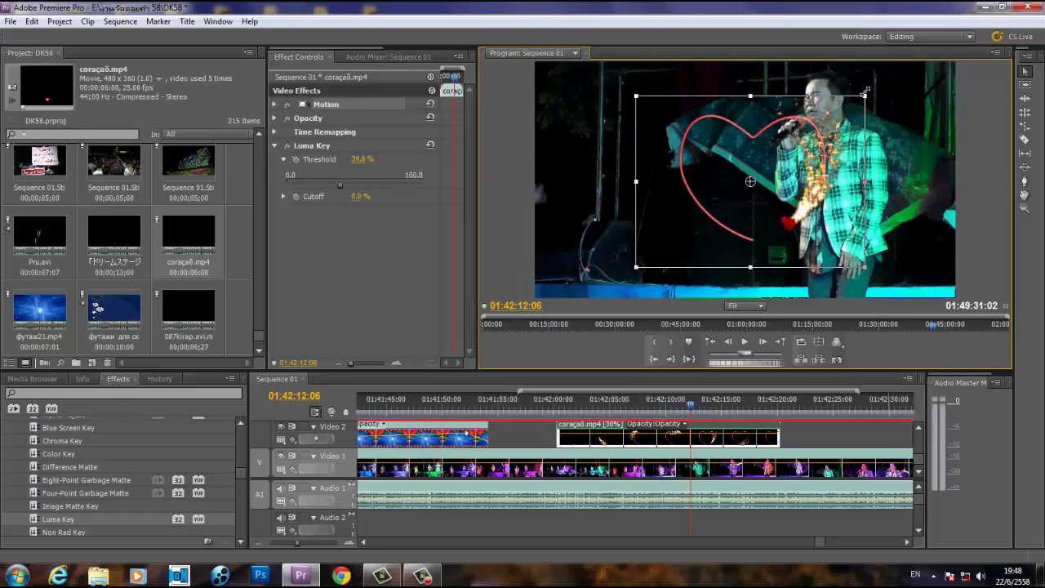
left_click_drag(789, 145, 830, 167)
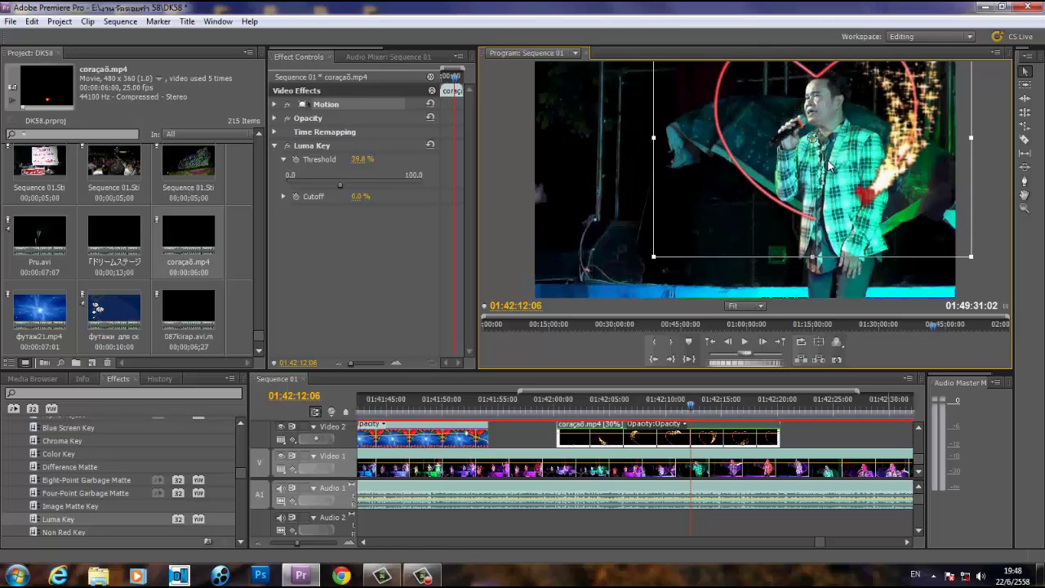
key("space")
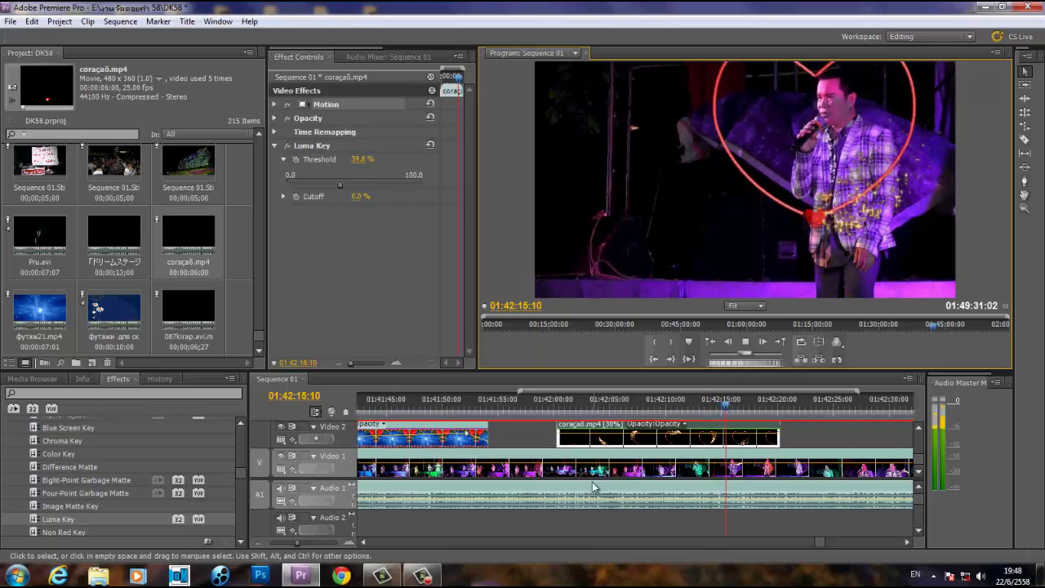
key("space")
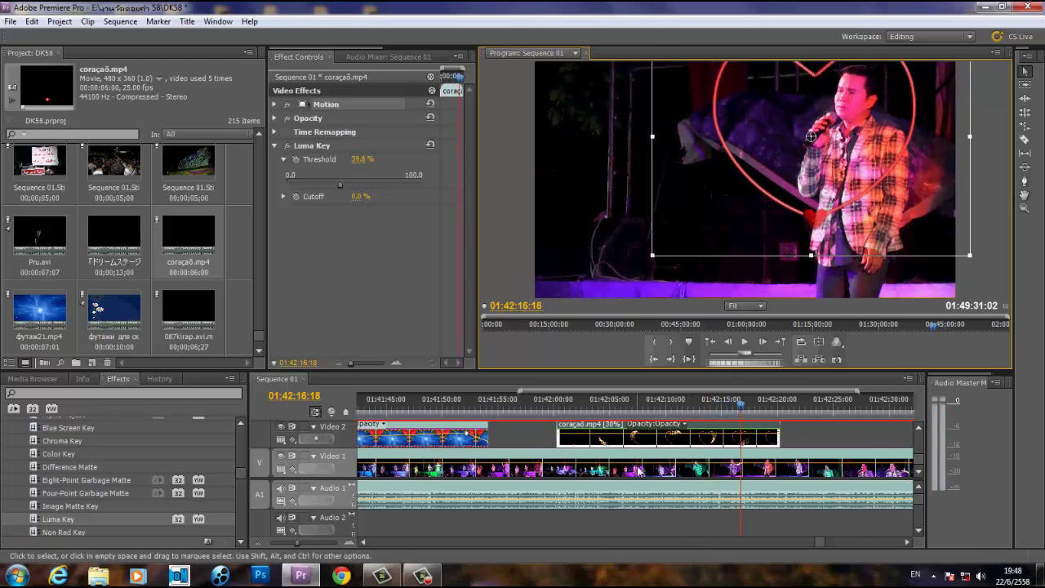
left_click_drag(610, 431, 555, 448)
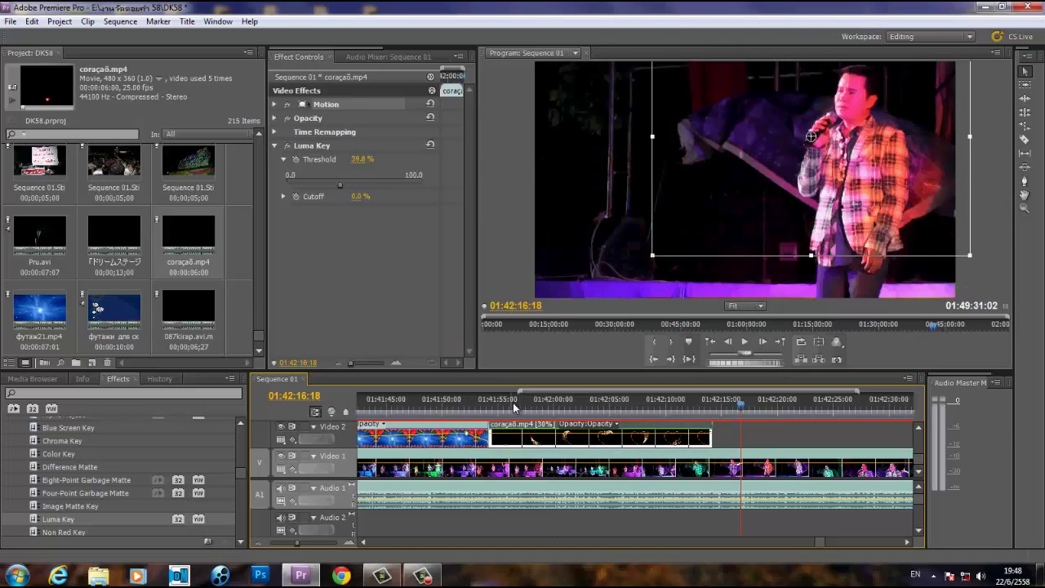
- Butt the heart clip against the rose clip, shift the overlay left, and extend its end
left_click(504, 401)
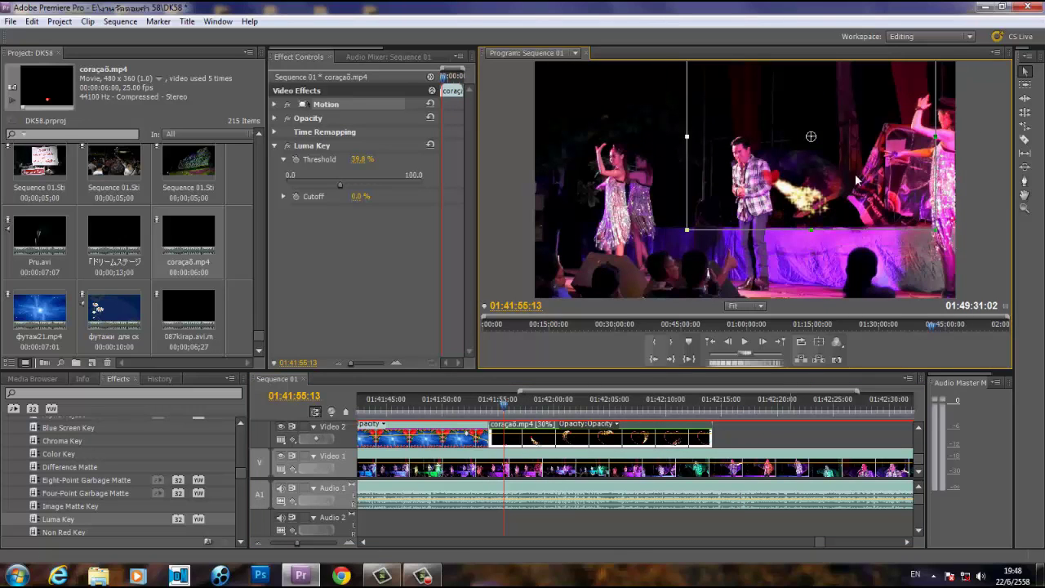
mouse_move(804, 134)
left_mouse_down()
mouse_move(650, 219)
mouse_move(657, 207)
left_mouse_up()
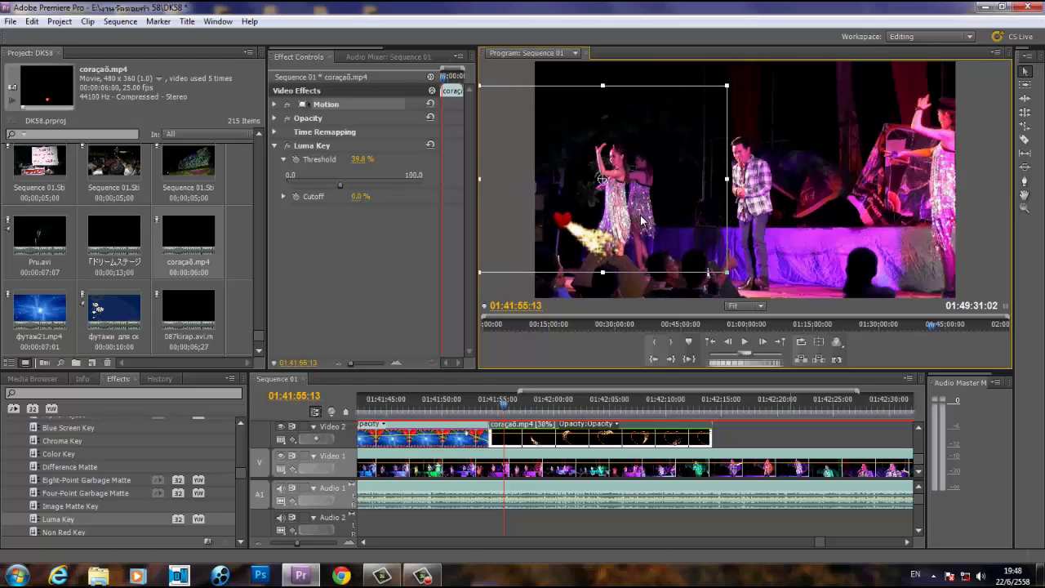
key("space")
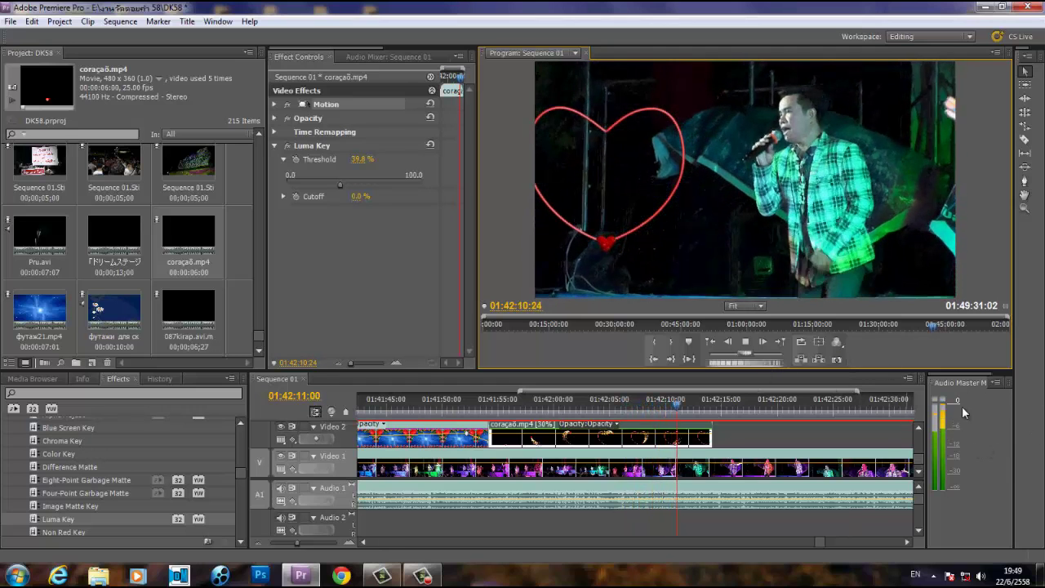
key("space")
left_click(758, 400)
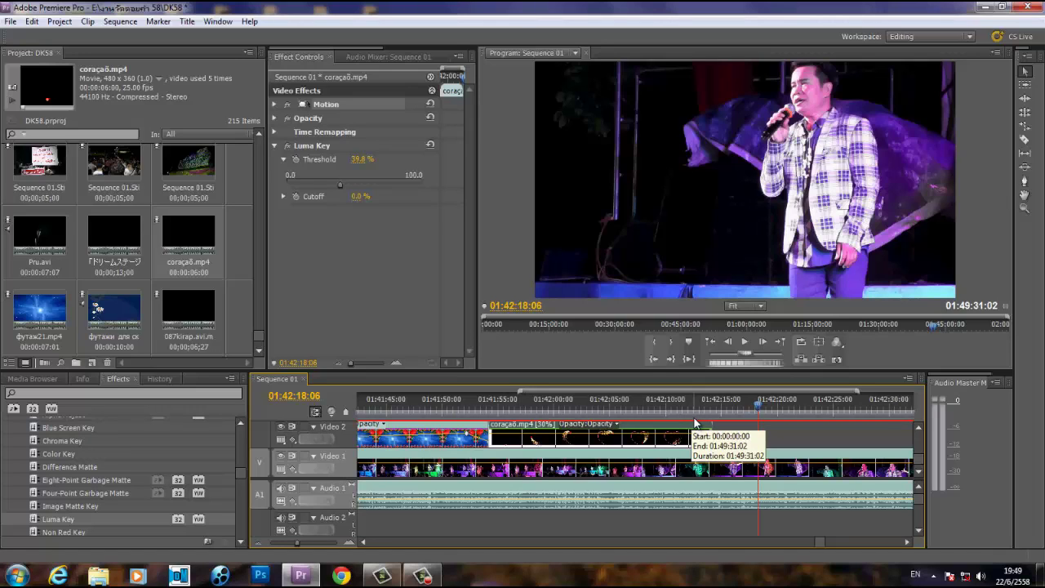
left_click_drag(695, 433, 711, 432)
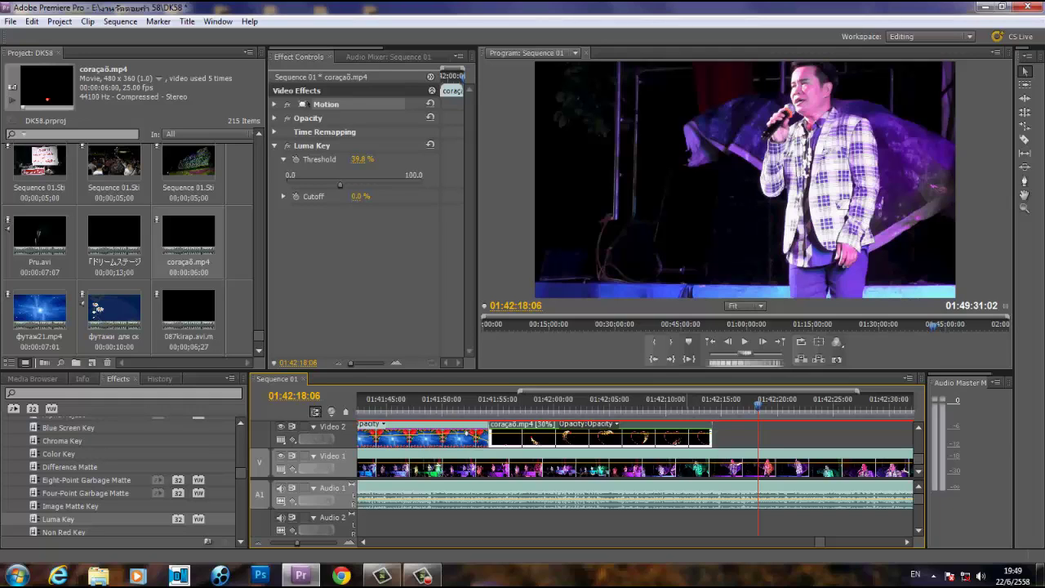
- Import wo108.mov.MPG from the Wedding Overlays folder via File > Import
left_click(11, 21)
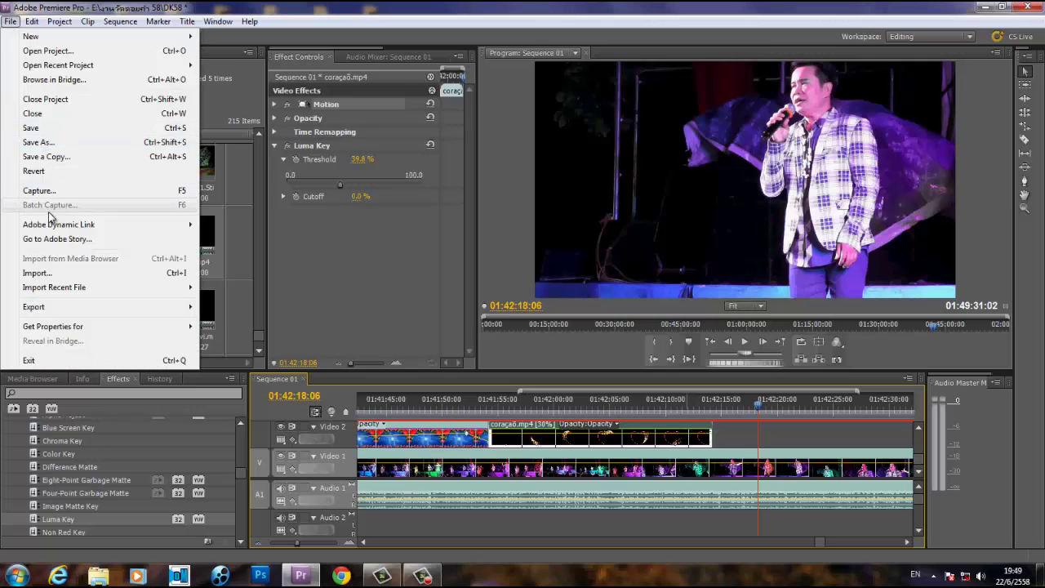
left_click(42, 277)
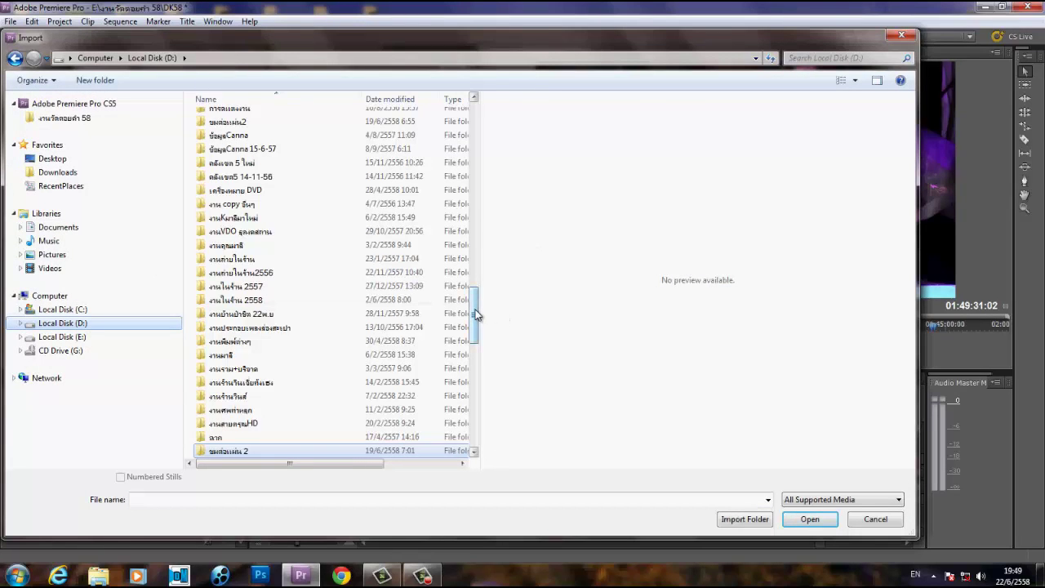
left_click_drag(476, 315, 481, 327)
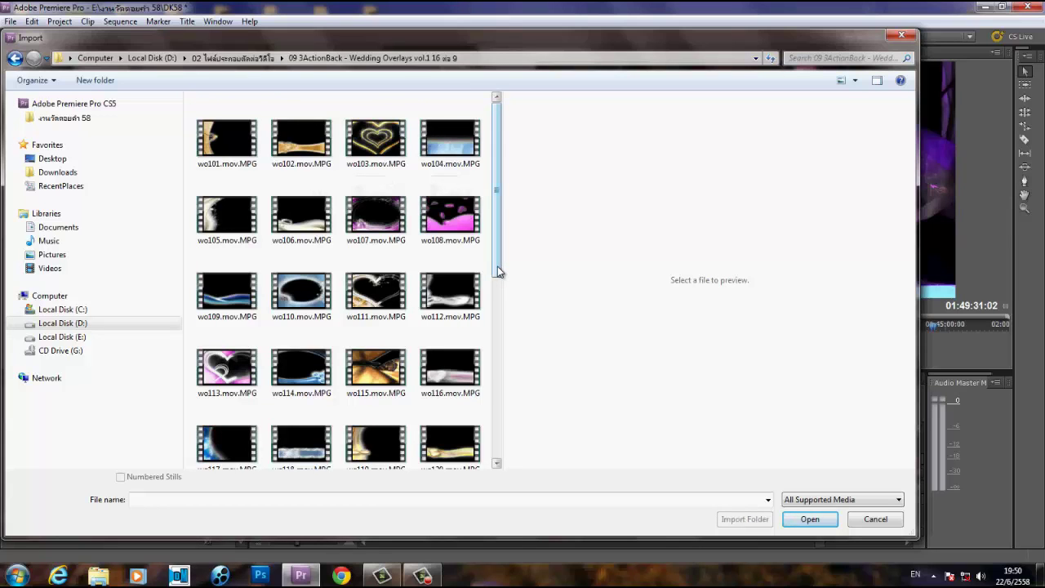
double_click(450, 214)
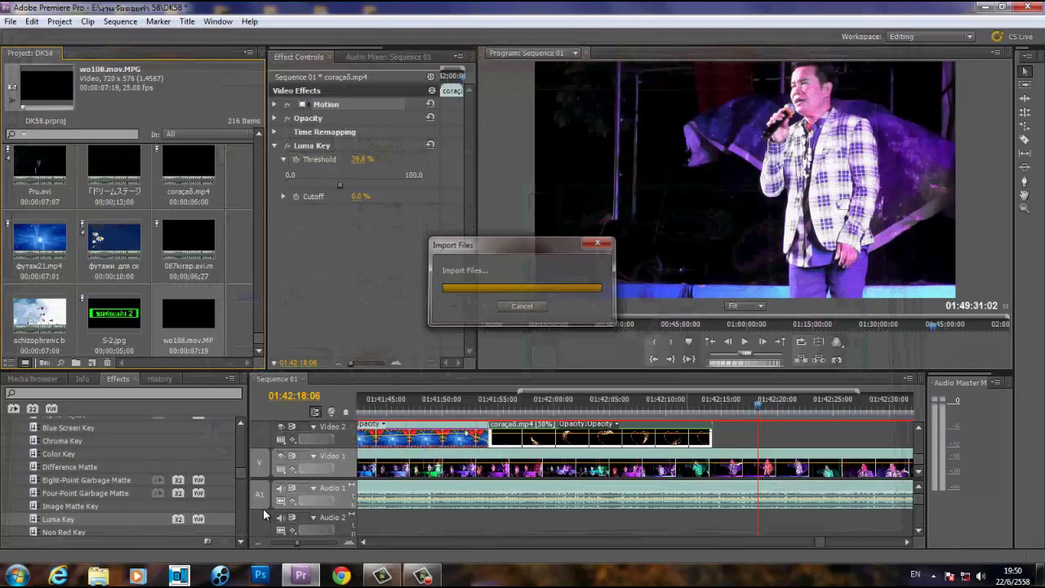
- Preview wo108.mov.MPG, place it on Video 2 near 01:42:22, and scale it to fill the frame
double_click(204, 320)
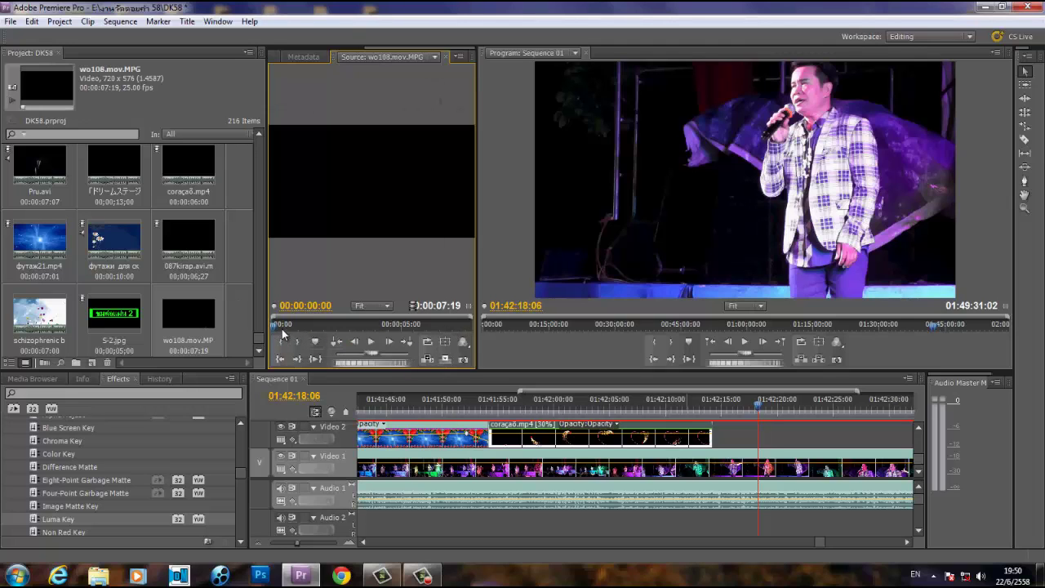
left_click_drag(281, 326, 249, 333)
left_click_drag(372, 180, 757, 447)
left_click(906, 543)
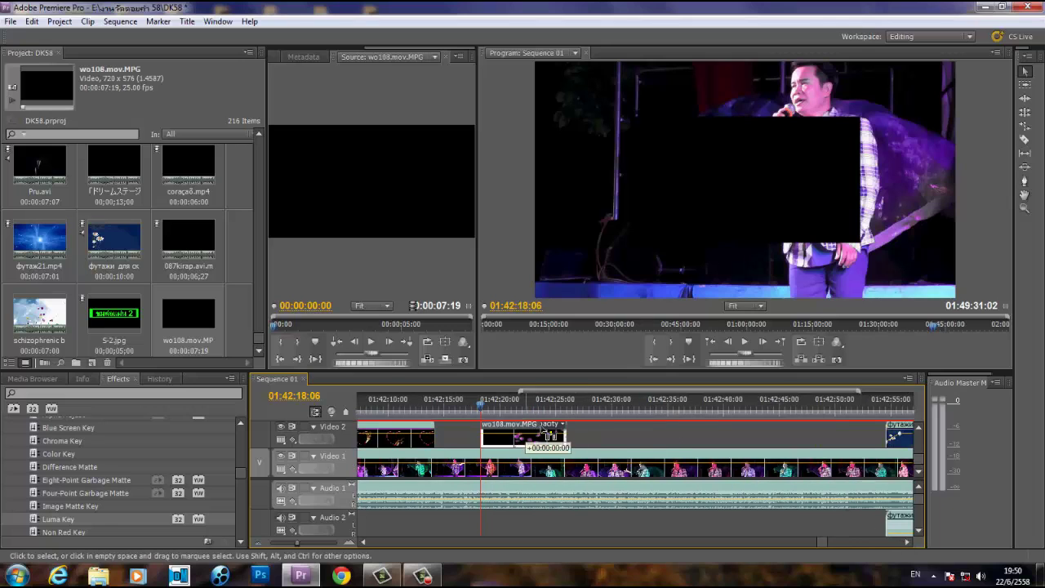
left_click_drag(529, 426, 567, 425)
left_click(569, 408)
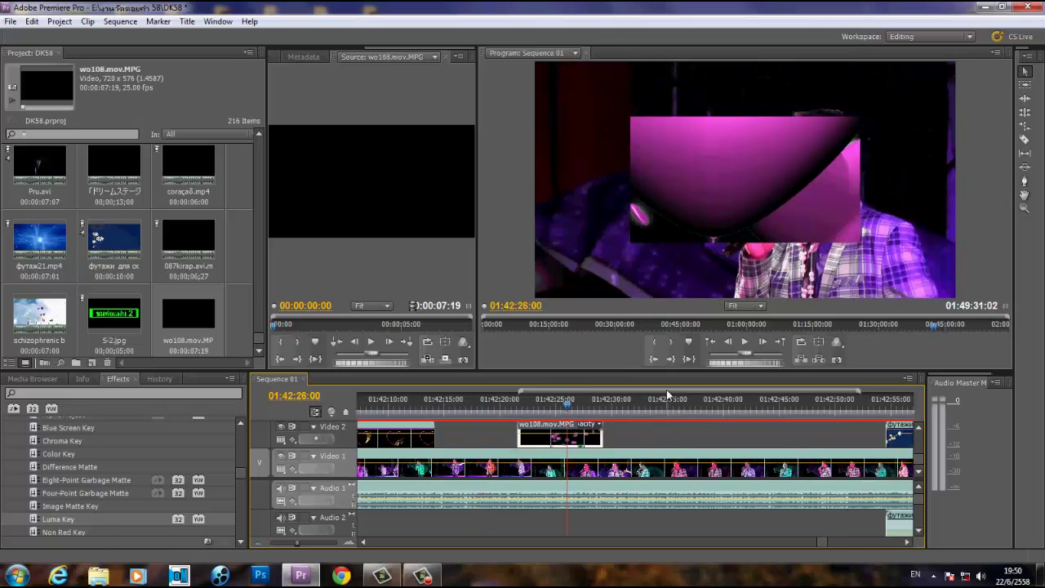
left_click(792, 203)
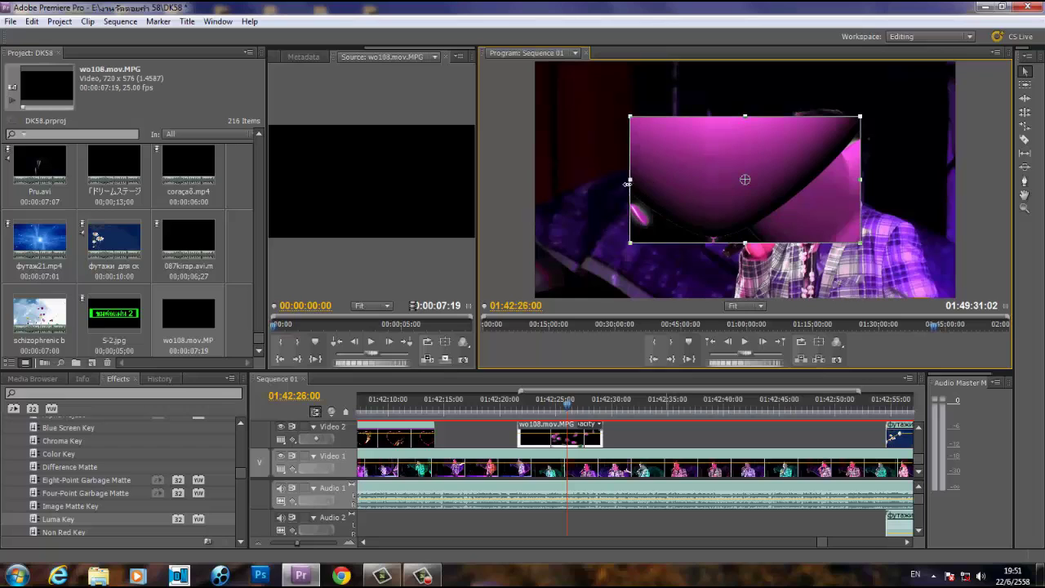
left_click_drag(628, 183, 508, 218)
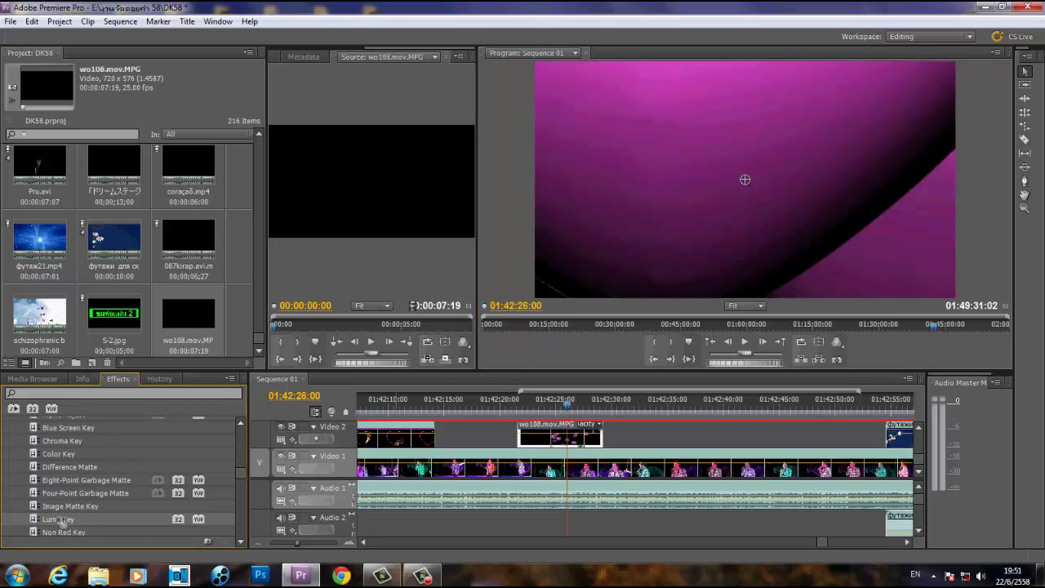
- Apply Luma Key to the wo108 clip and play back the keyed overlay
left_click_drag(61, 519, 563, 437)
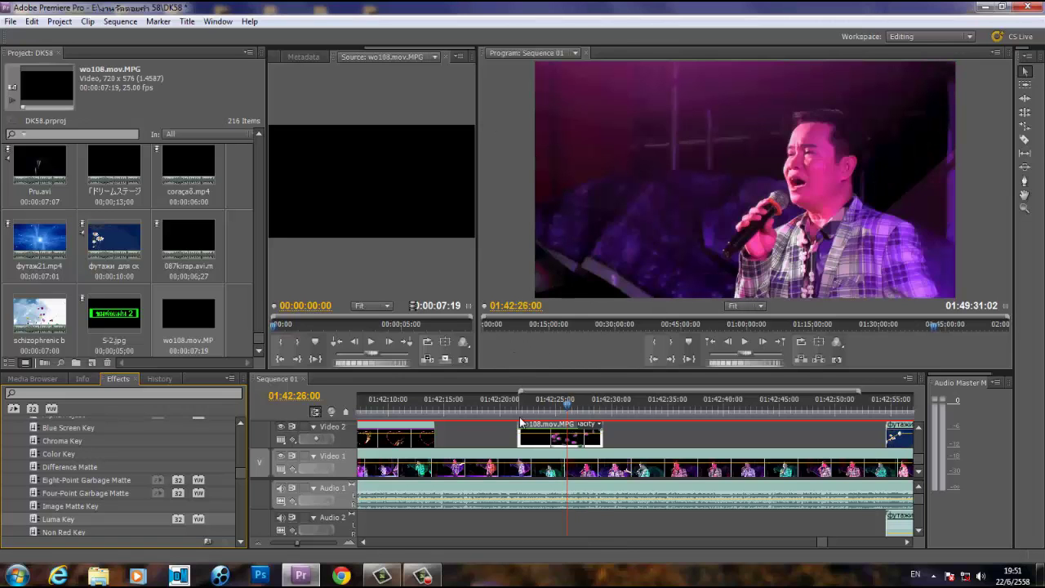
left_click(521, 404)
key("space")
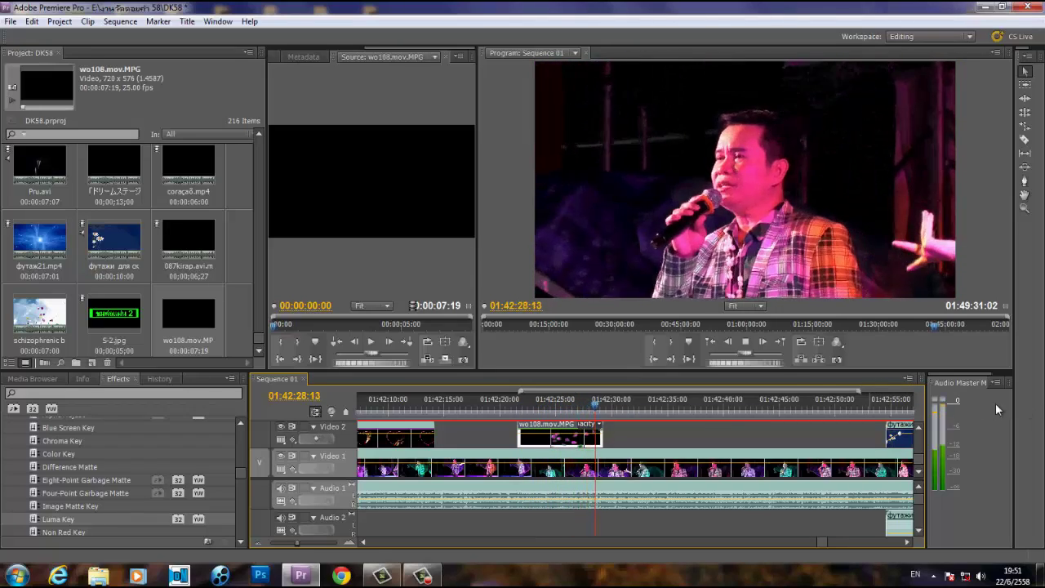
key("space")
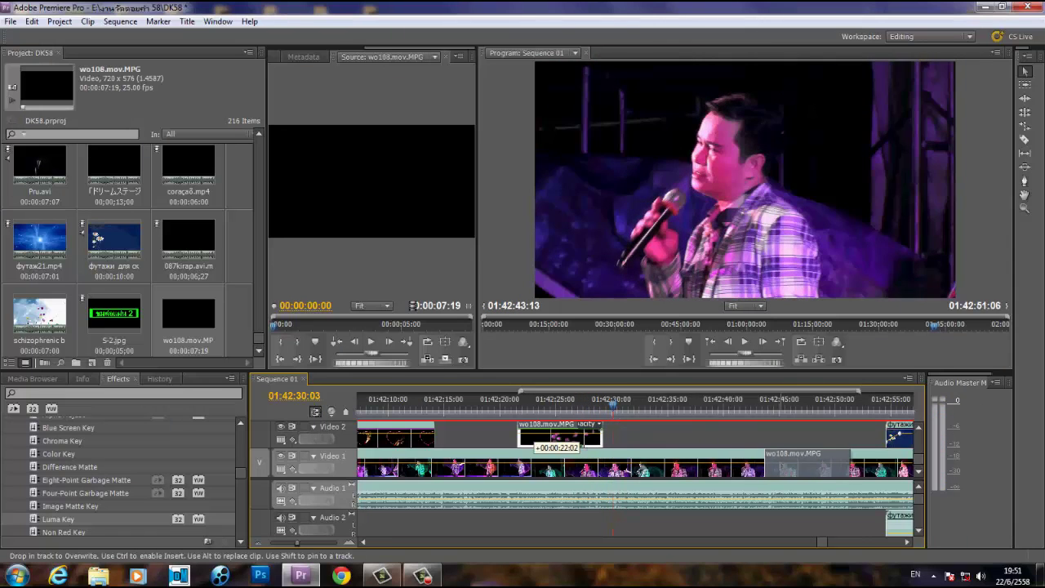
- Delete the blue stock-footage clip that follows the overlay on Video 2
left_click_drag(592, 441, 831, 439)
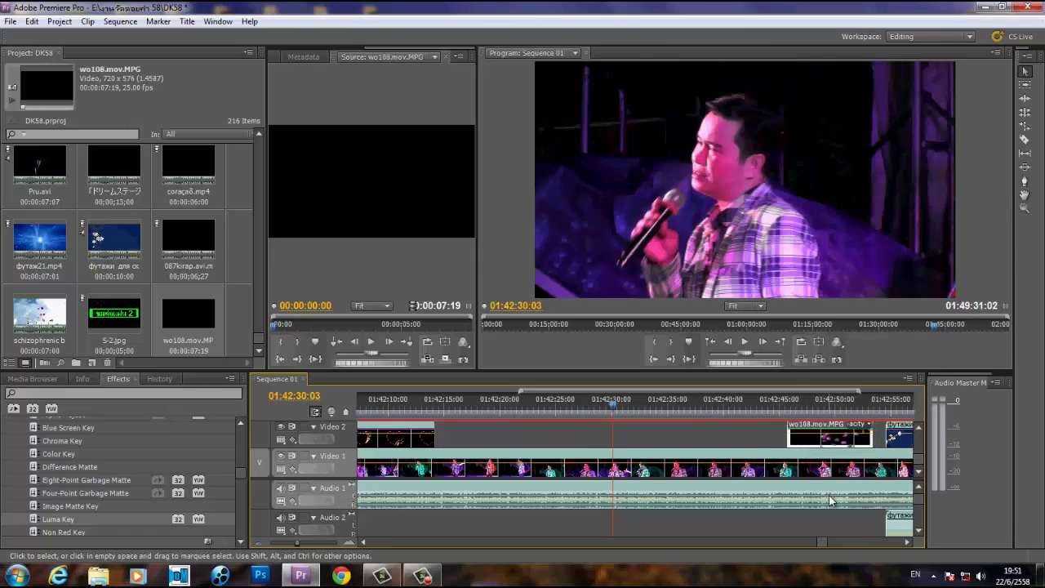
left_click(901, 543)
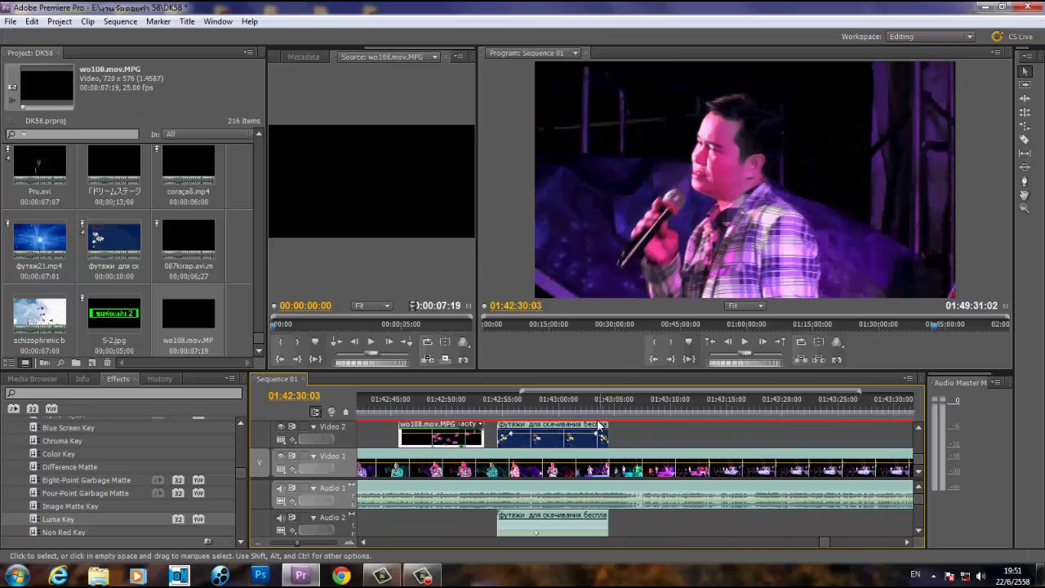
left_click(594, 400)
left_click(563, 435)
key("Delete")
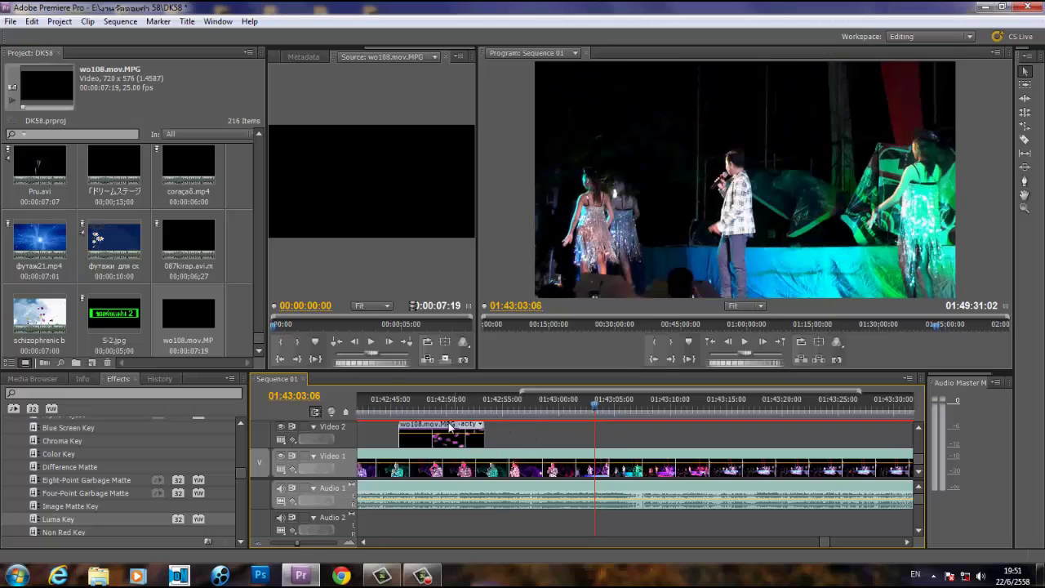
- Move the wo108 clip to about 01:42:58 and play it back
left_click_drag(452, 434, 607, 434)
left_click(573, 400)
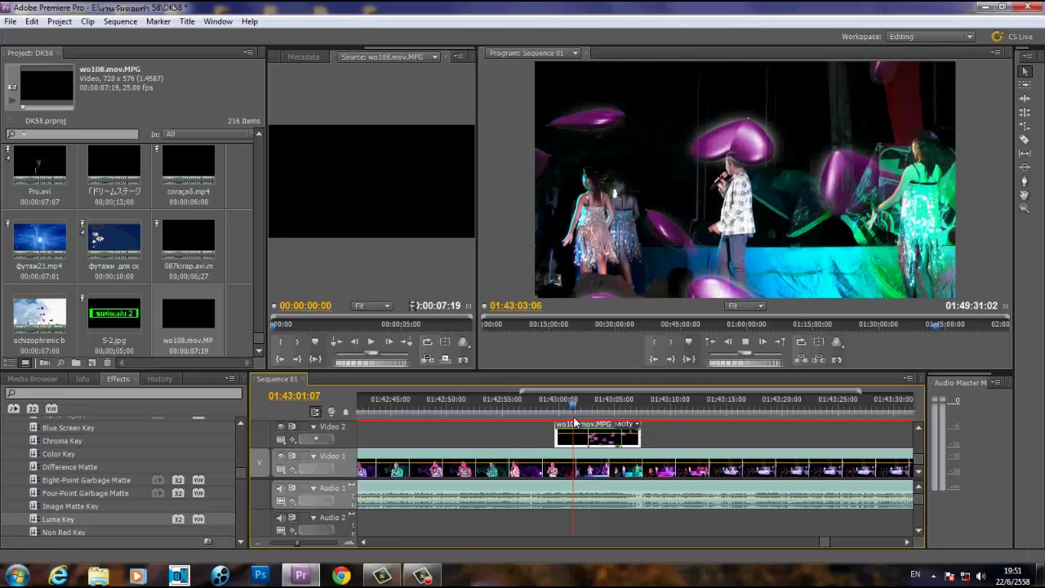
key("space")
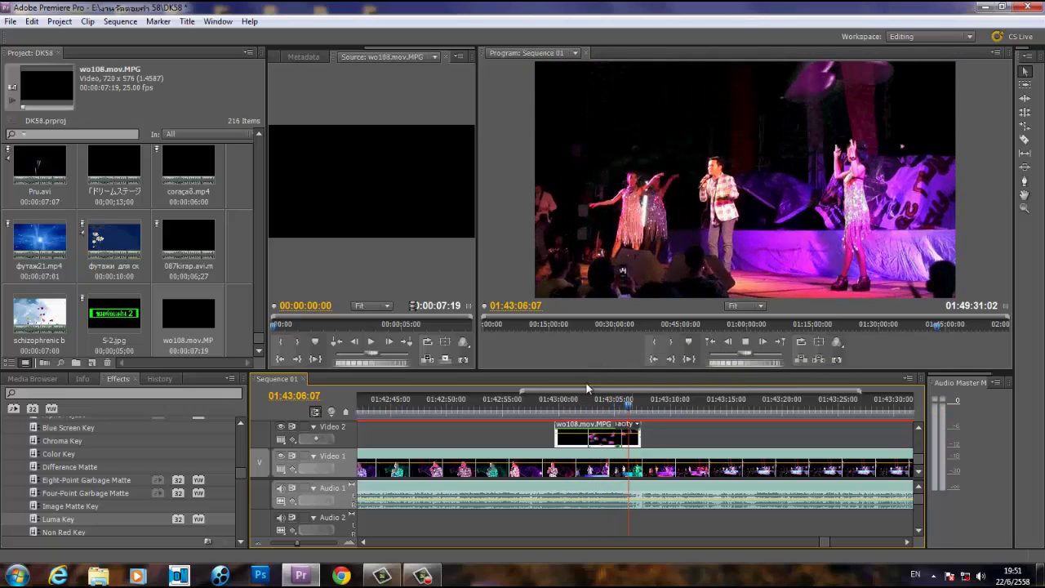
- Shift the wo108 overlay slightly earlier, near 01:42:53, and play back that section
left_click_drag(585, 429, 499, 428)
left_click(490, 405)
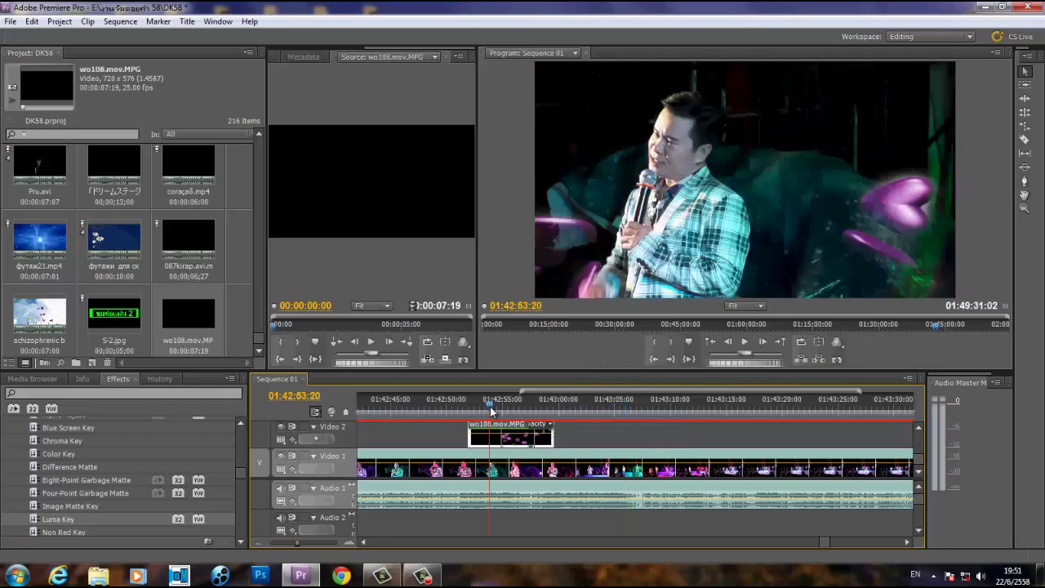
key("space")
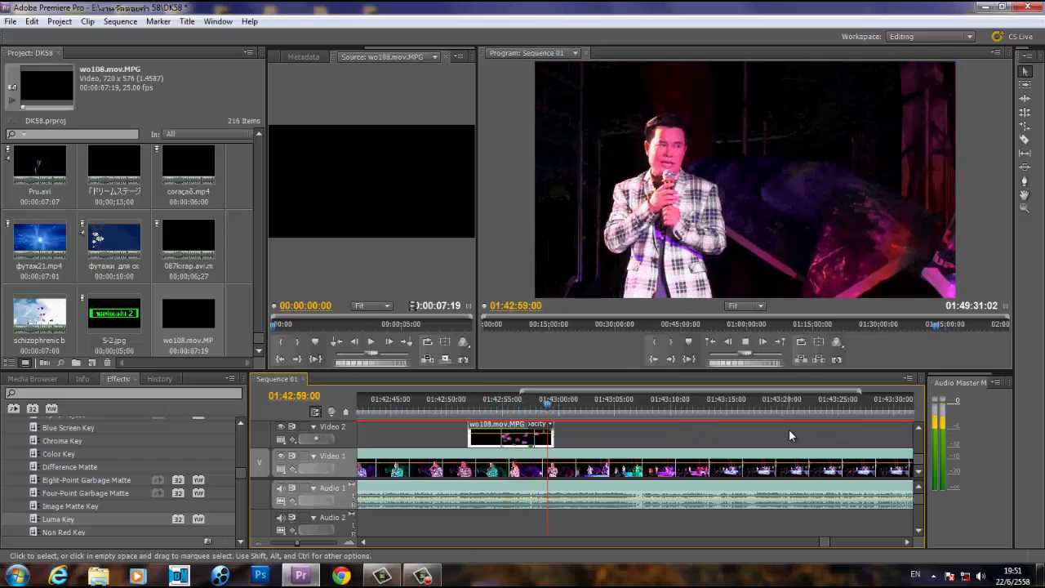
left_click_drag(497, 401, 521, 401)
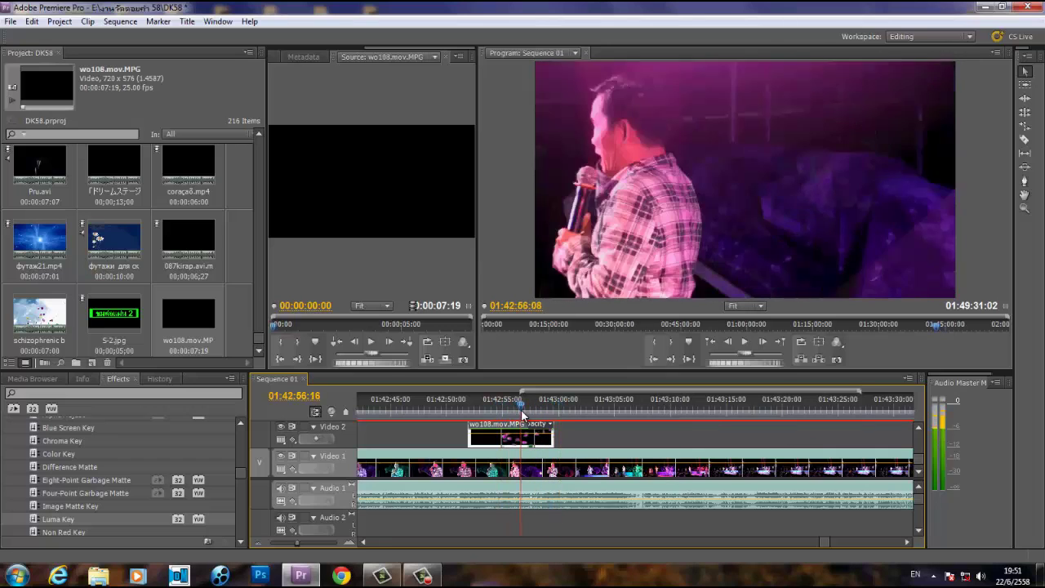
key("space")
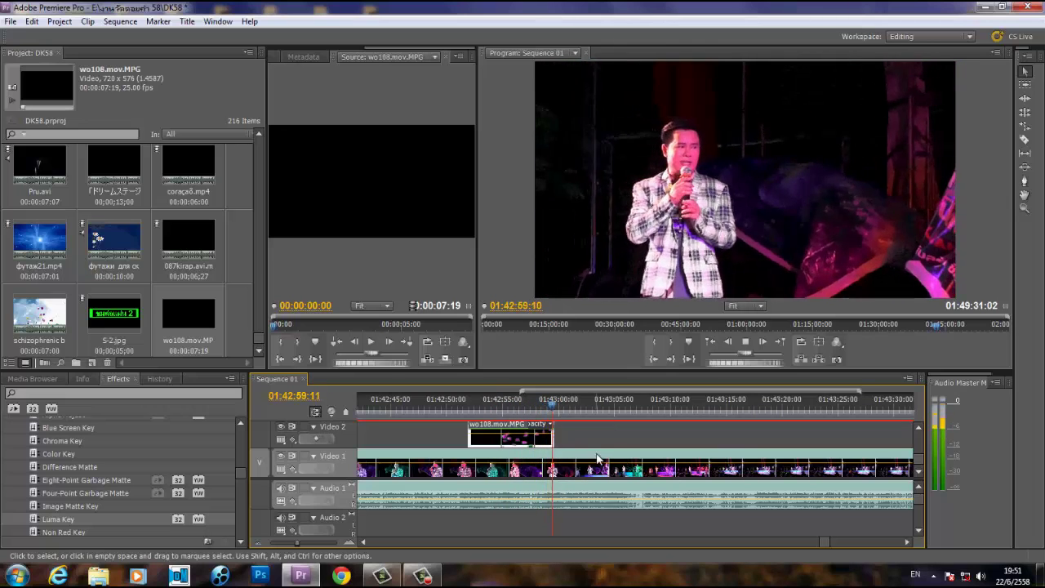
key("space")
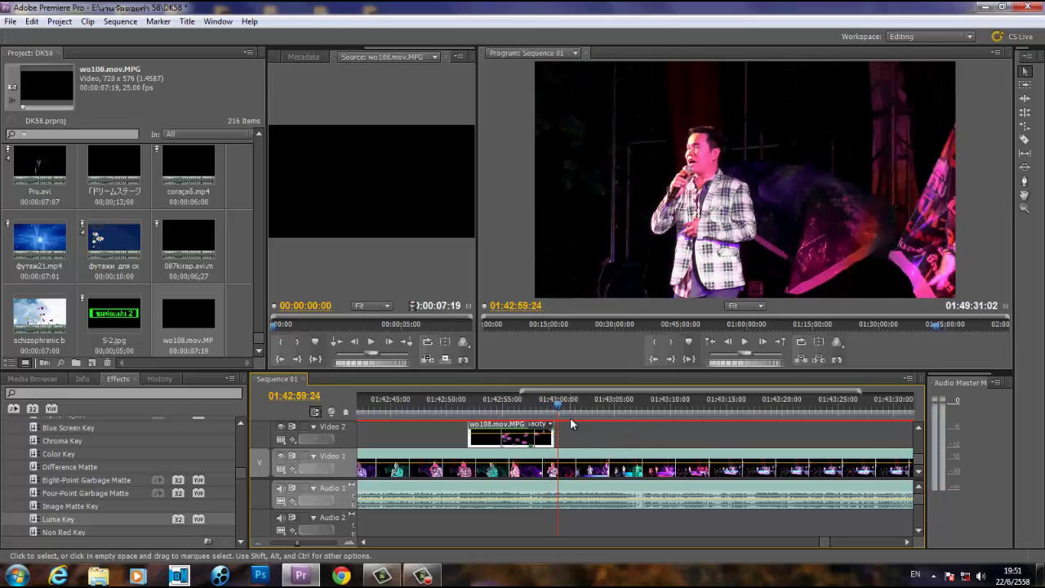
- Step the playhead forward to 01:43:01:05
left_click(559, 403)
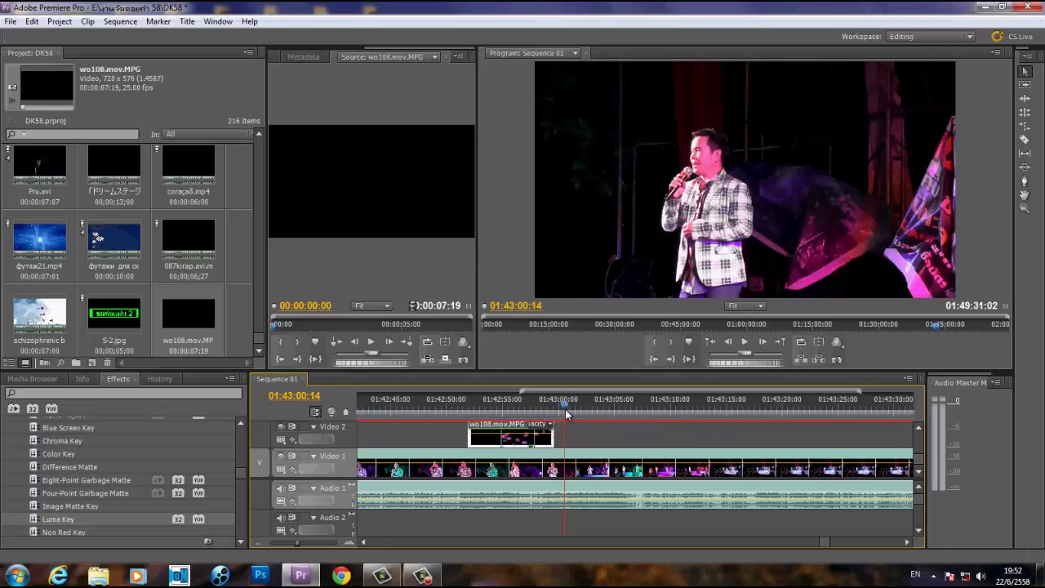
left_click_drag(567, 415, 572, 414)
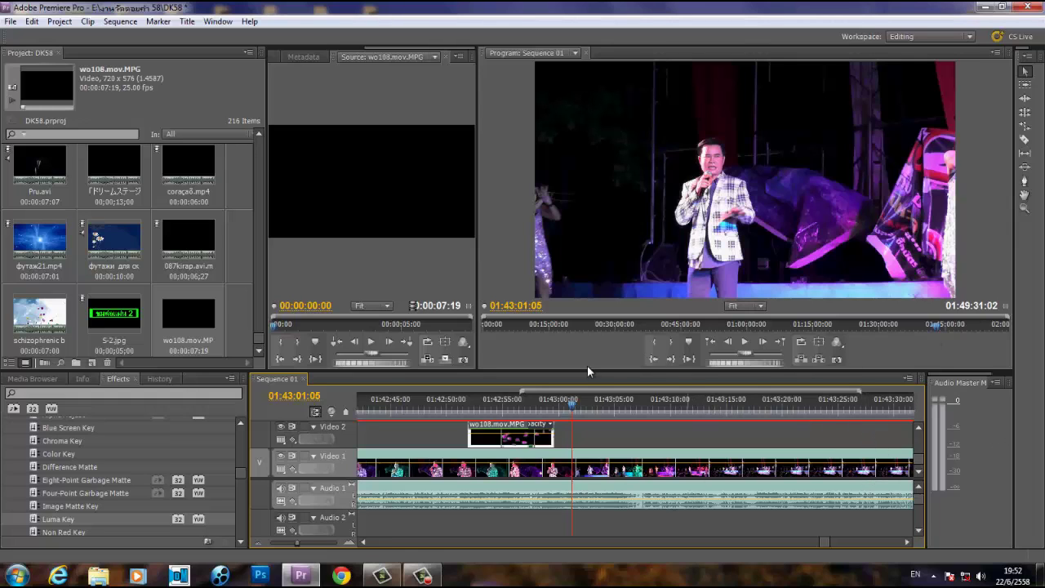
left_click(423, 576)
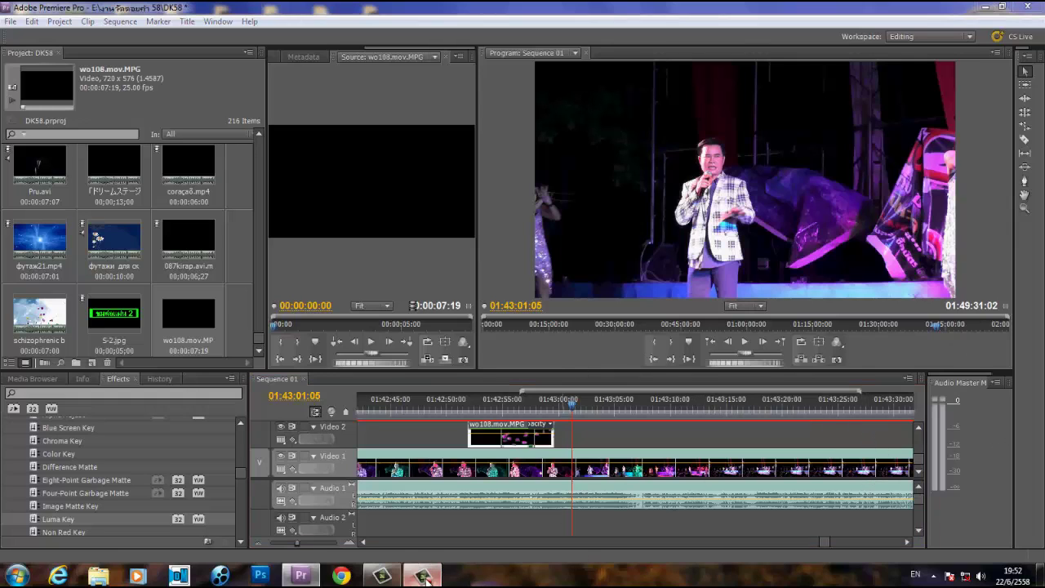